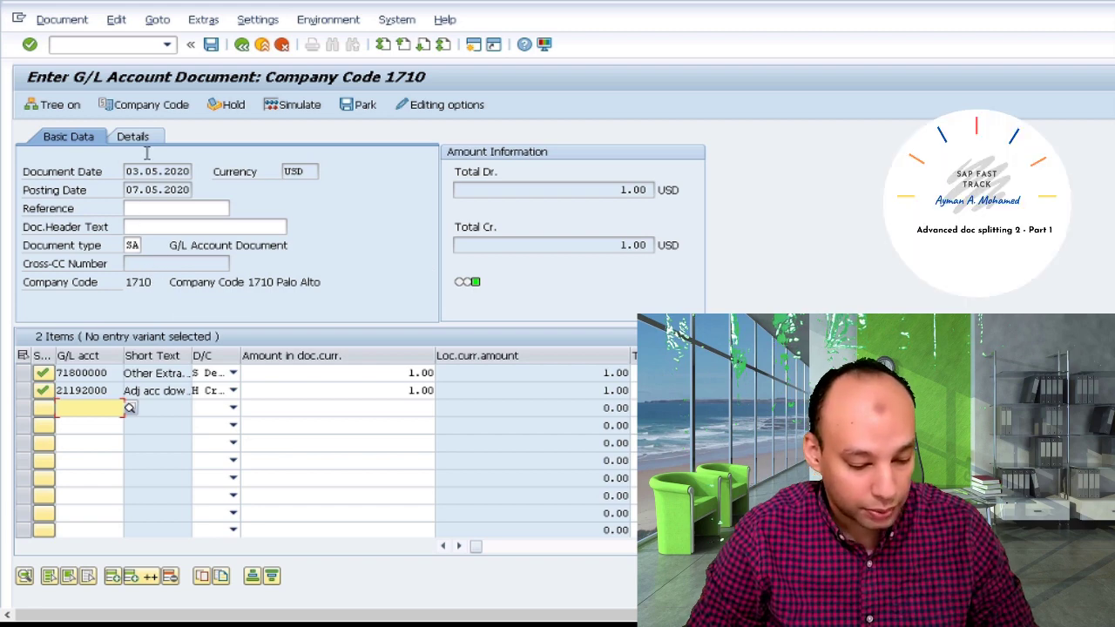
click(280, 381)
double_click(279, 381)
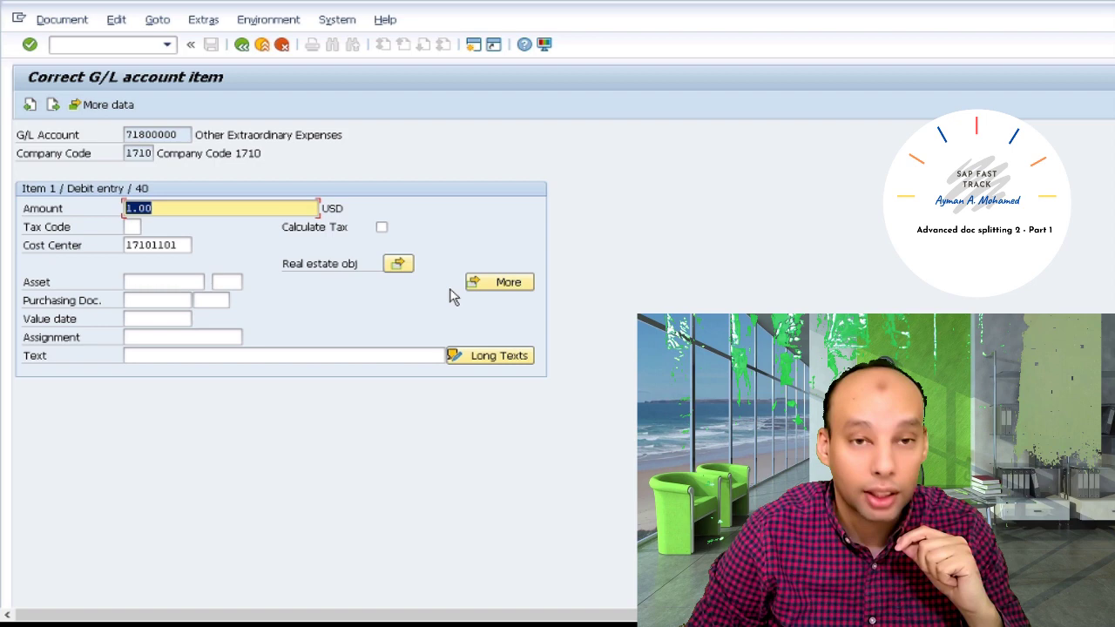
click(485, 288)
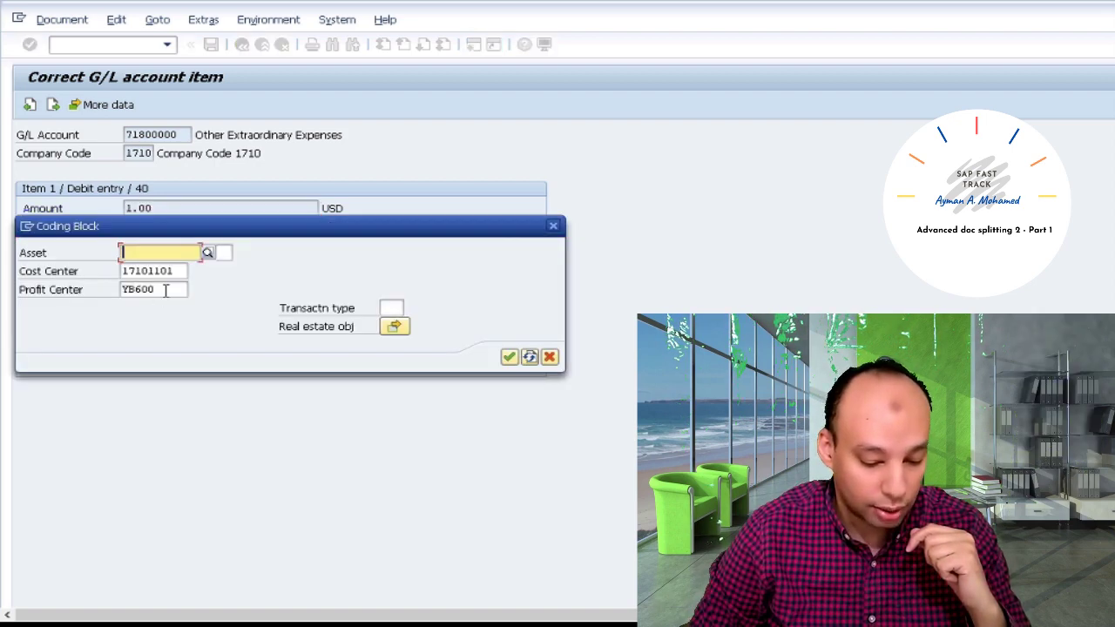
click(509, 356)
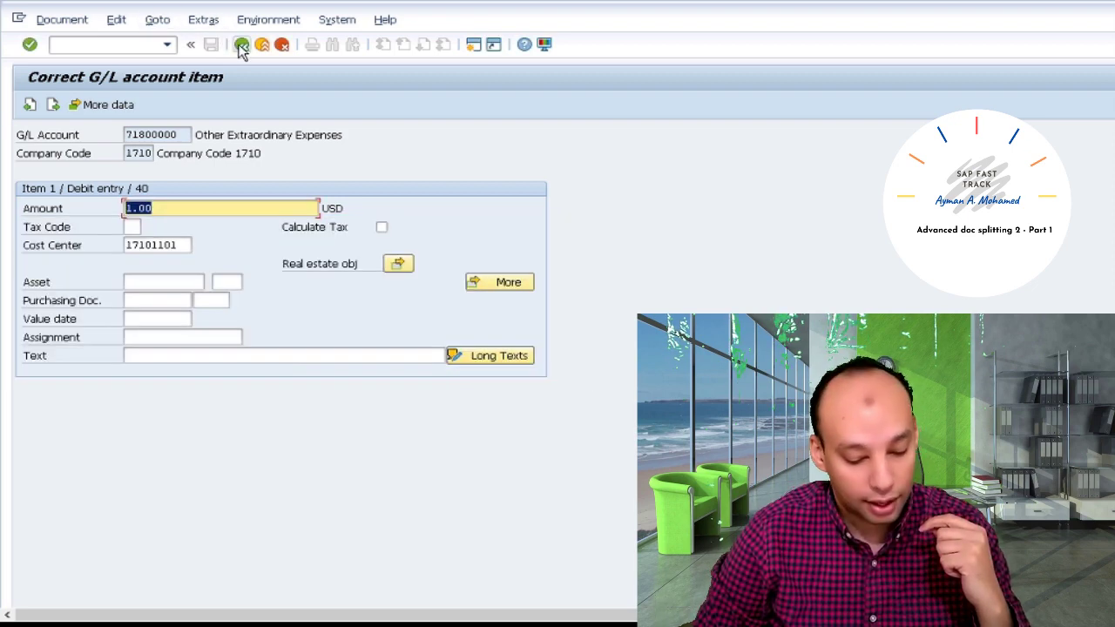
key(Return)
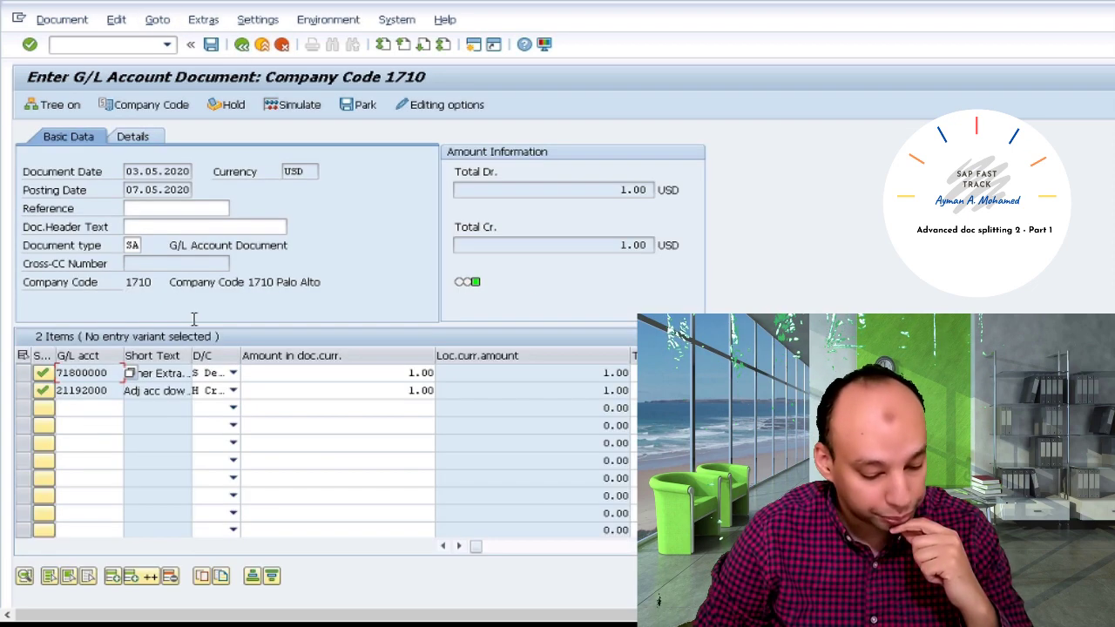
double_click(77, 394)
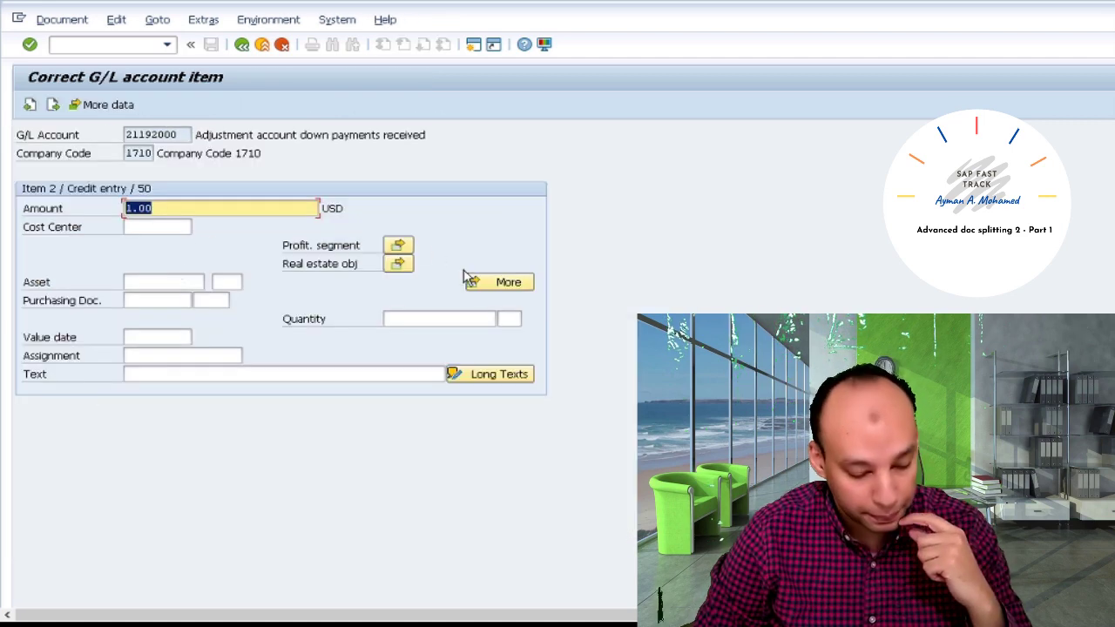
click(485, 285)
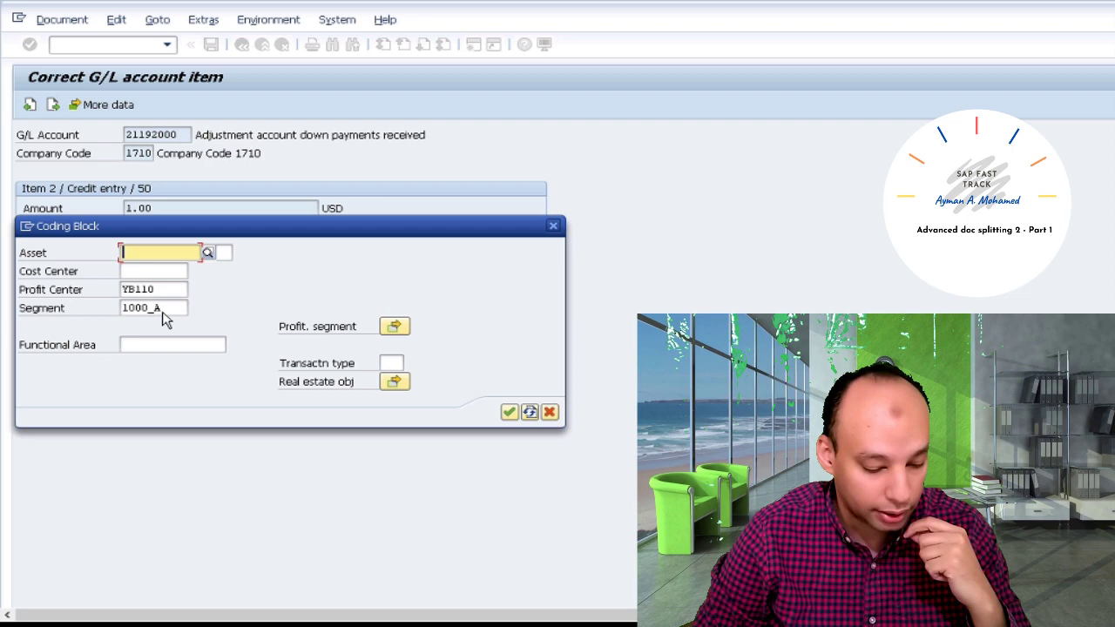
click(510, 412)
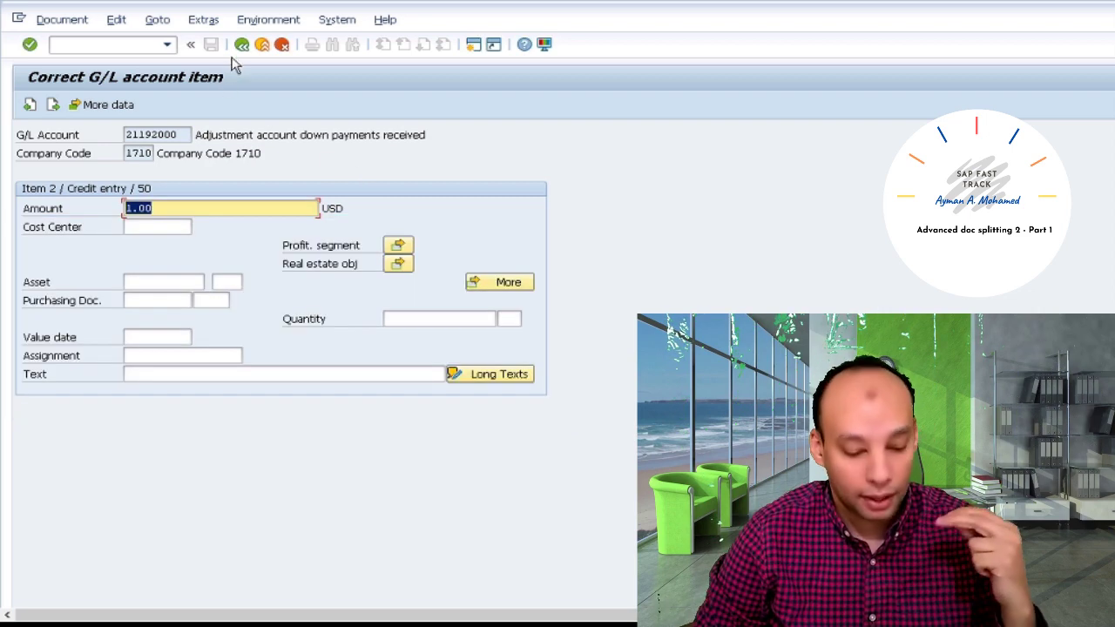
click(241, 45)
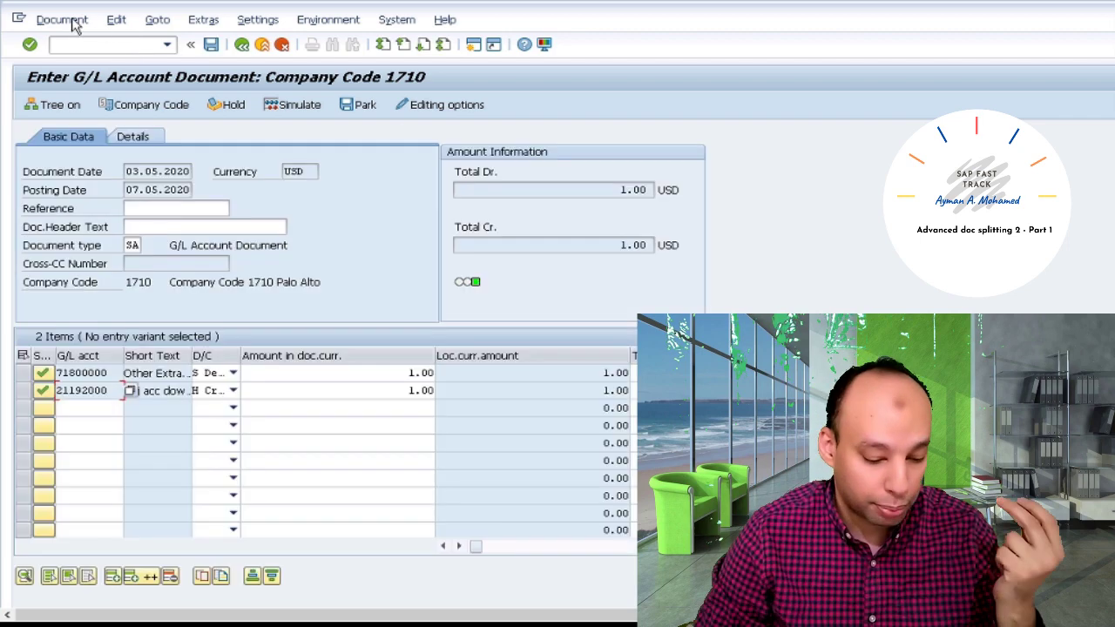
Simulate the general ledger and pick out the two Zero Balance Clrg lines.
click(61, 19)
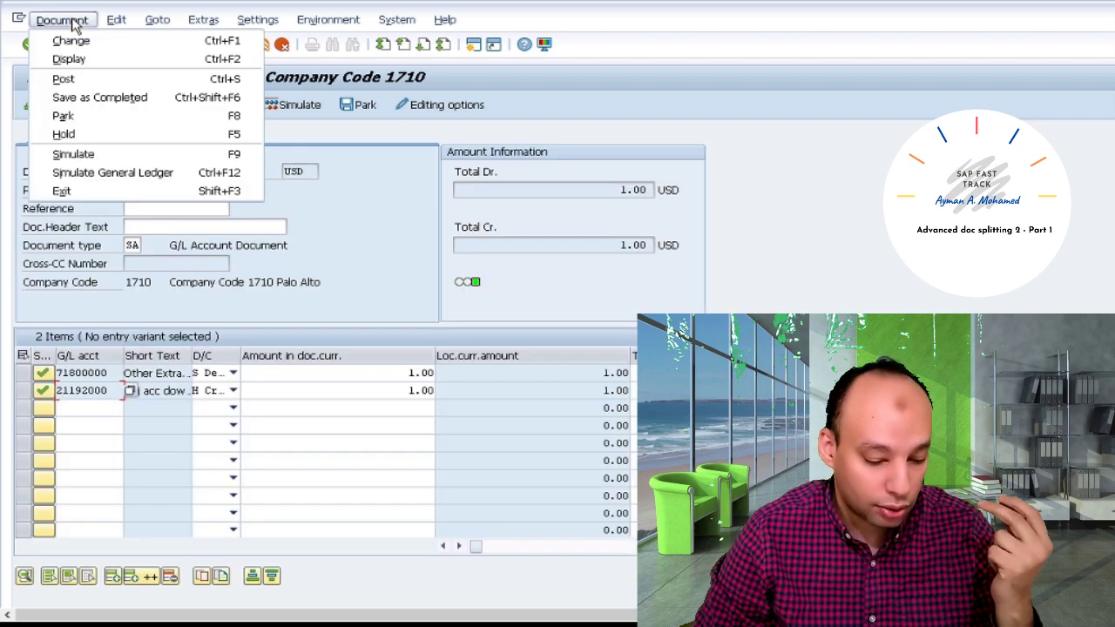
click(108, 174)
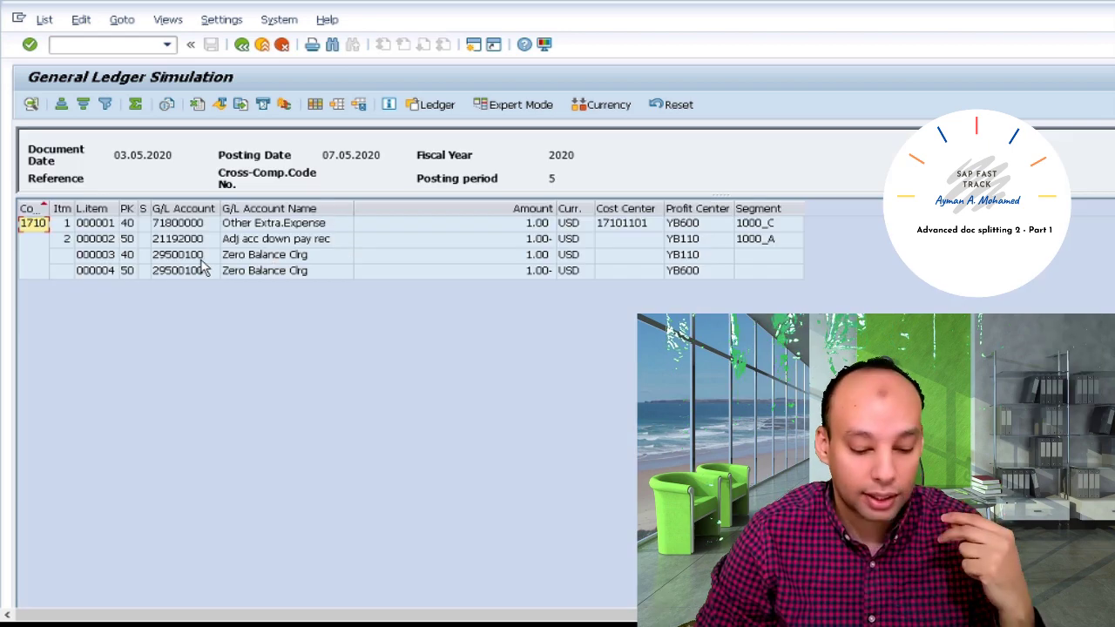
click(200, 259)
click(198, 272)
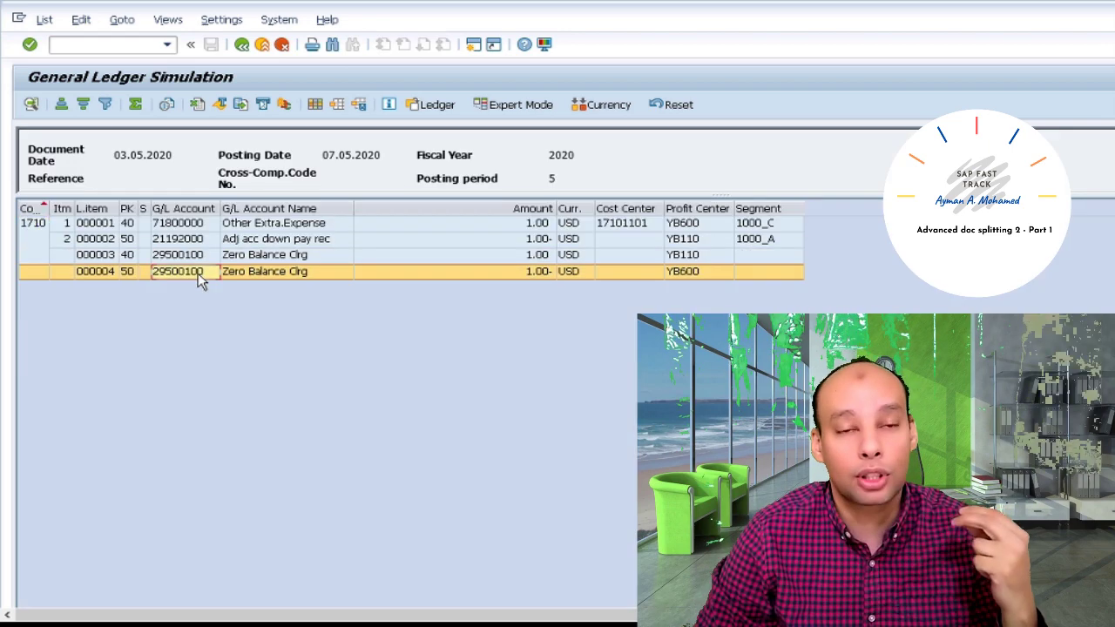
Sort the simulation lines by Profit Center.
click(706, 209)
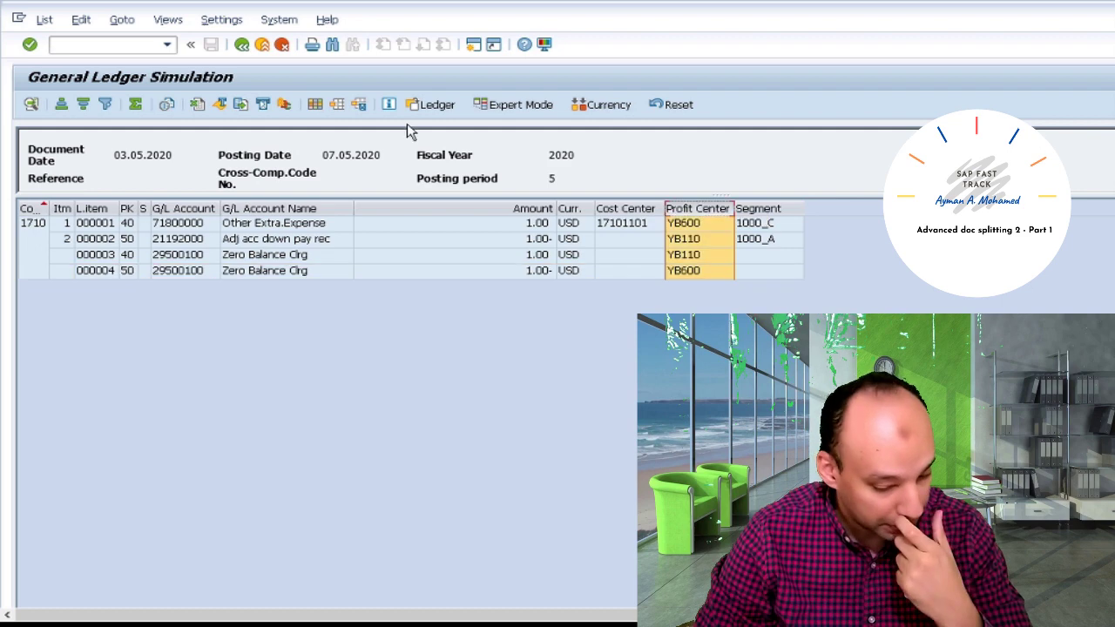
click(61, 105)
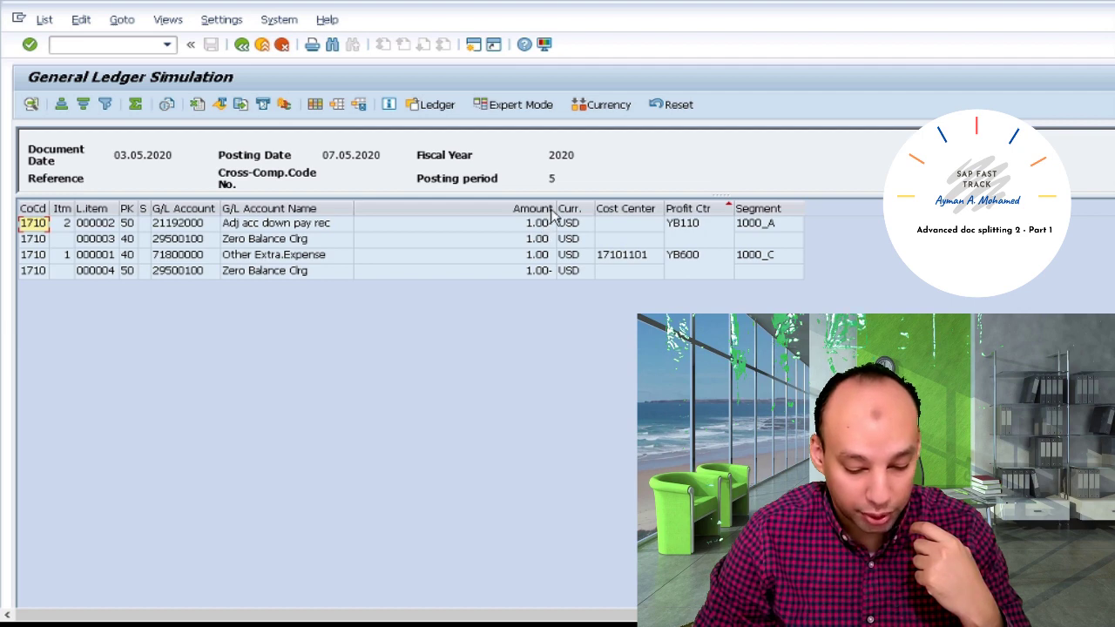
click(683, 211)
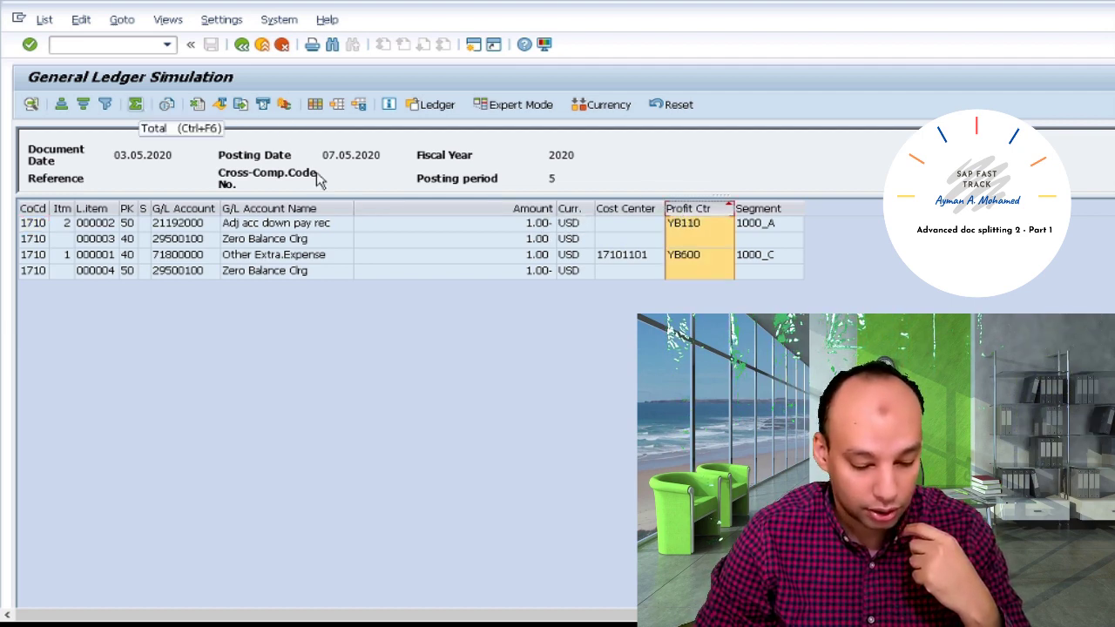
Total the Amount column and subtotal by profit center, giving 0.00 for YB110 and YB600.
click(442, 210)
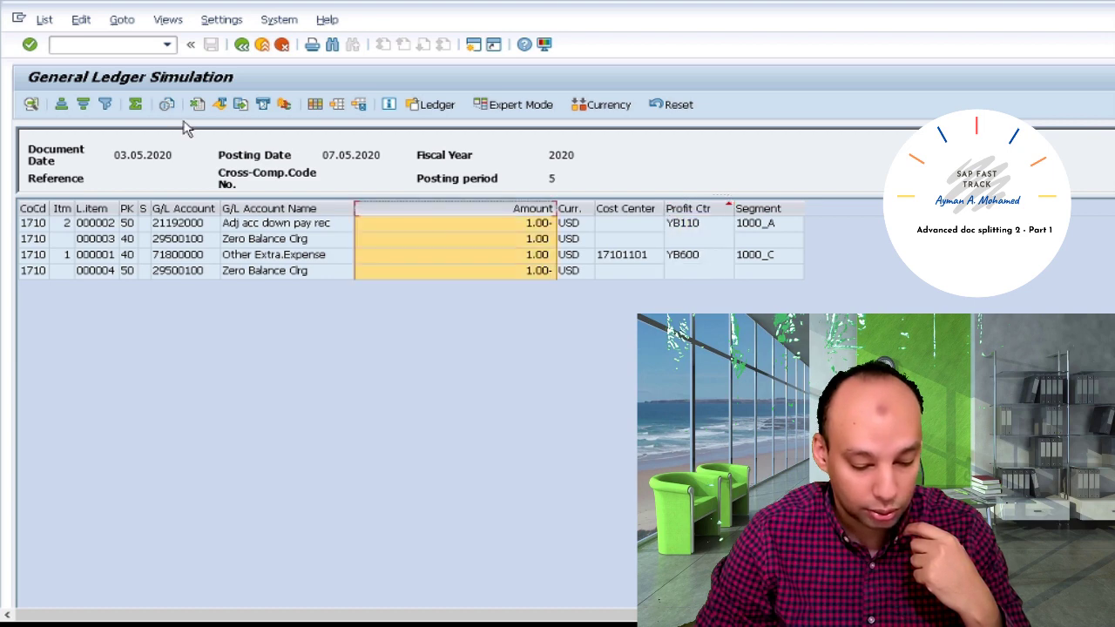
click(135, 105)
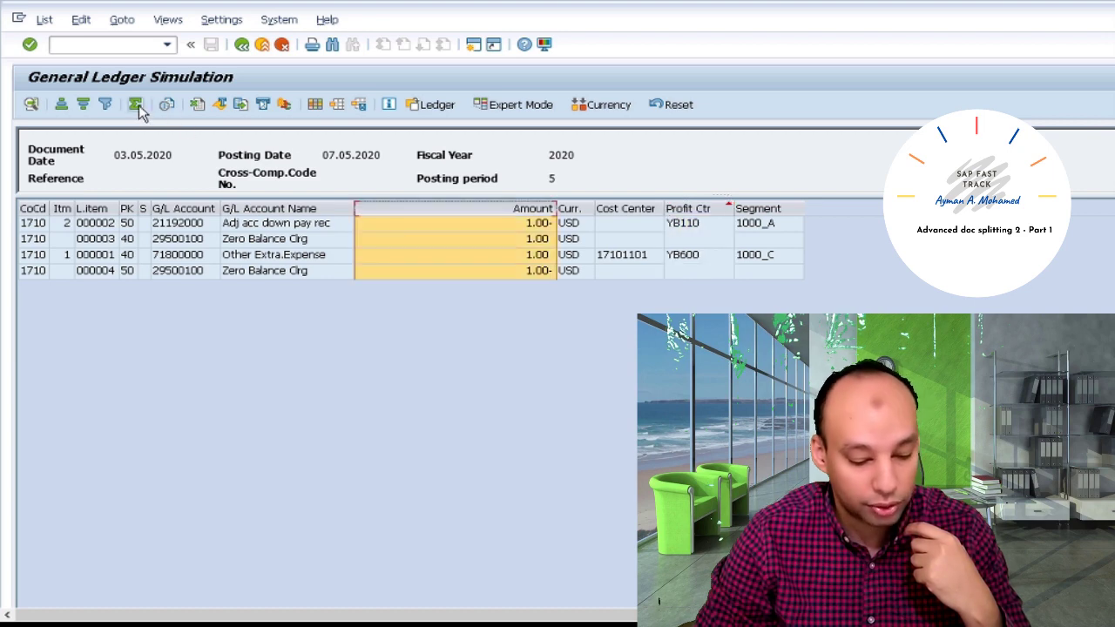
click(610, 209)
click(692, 207)
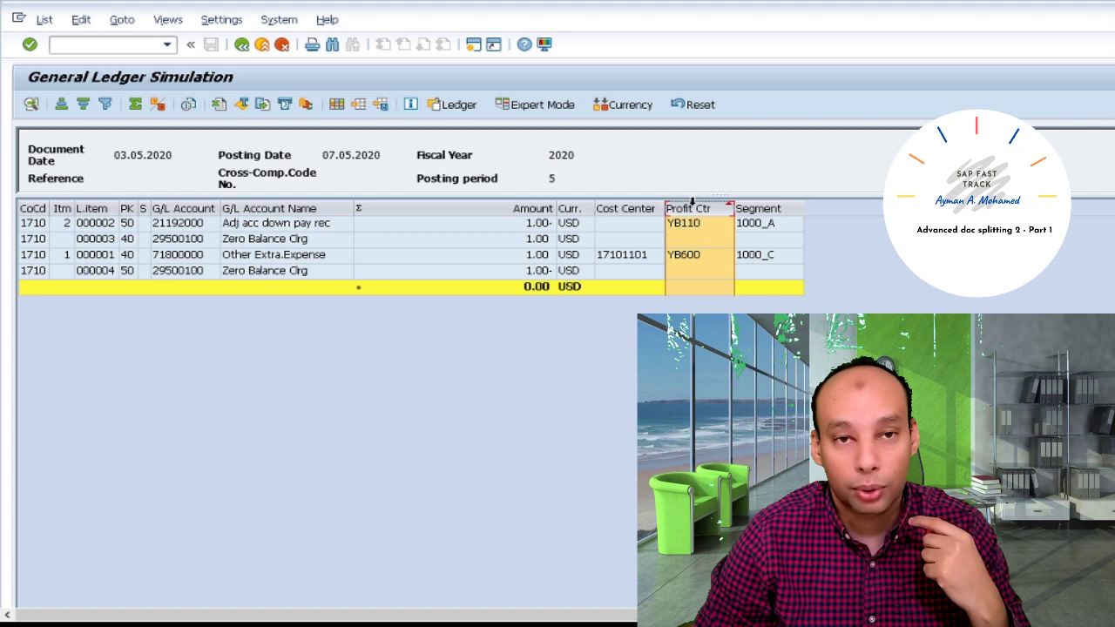
click(159, 105)
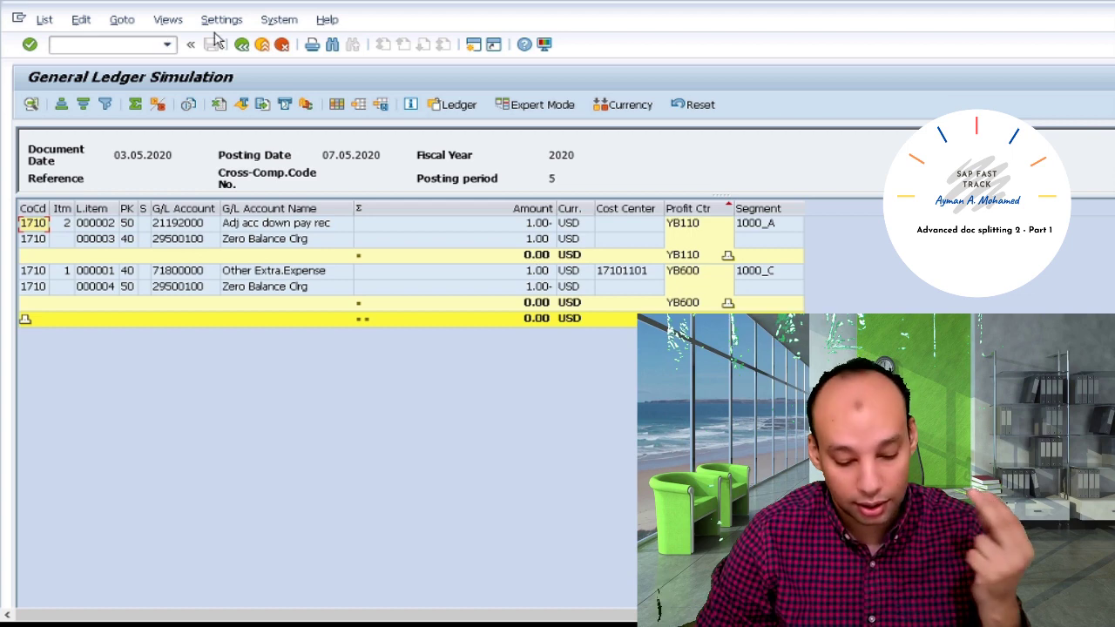
Return to the document entry screen and change the document type to A.
click(241, 45)
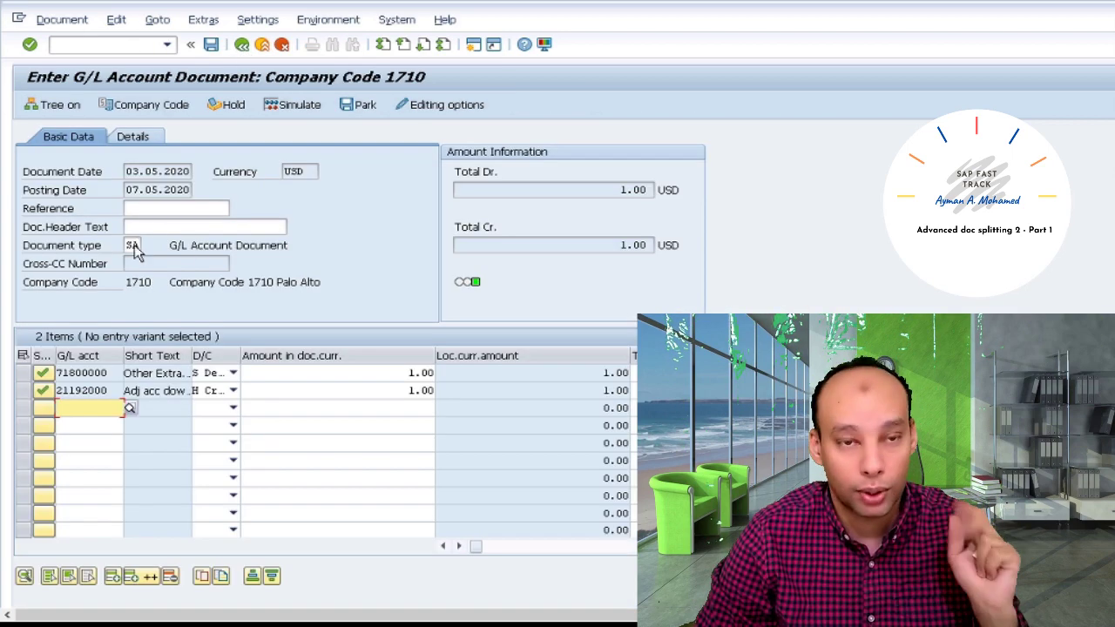
click(132, 245)
key(BackSpace)
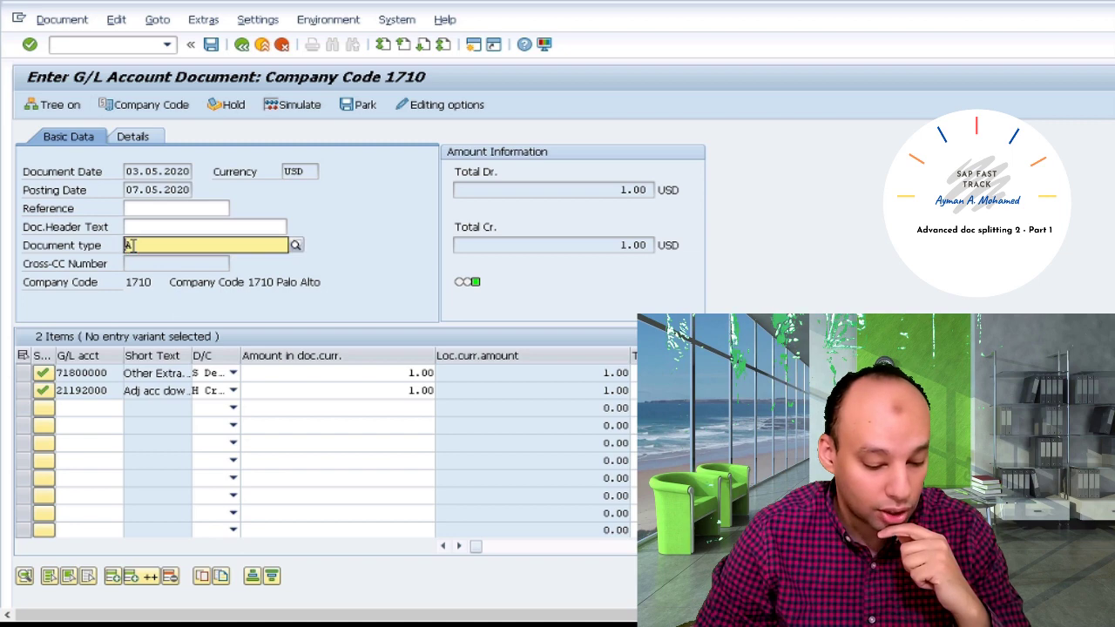
key(Escape)
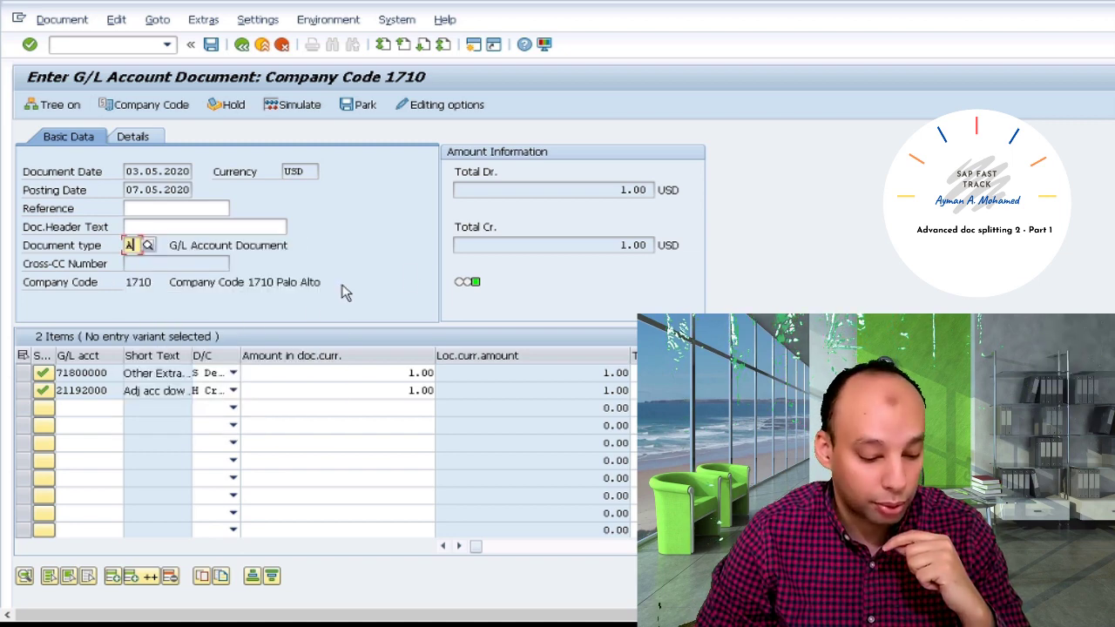
Simulate the general ledger and pick out the two 90000000 allocation lines.
click(62, 20)
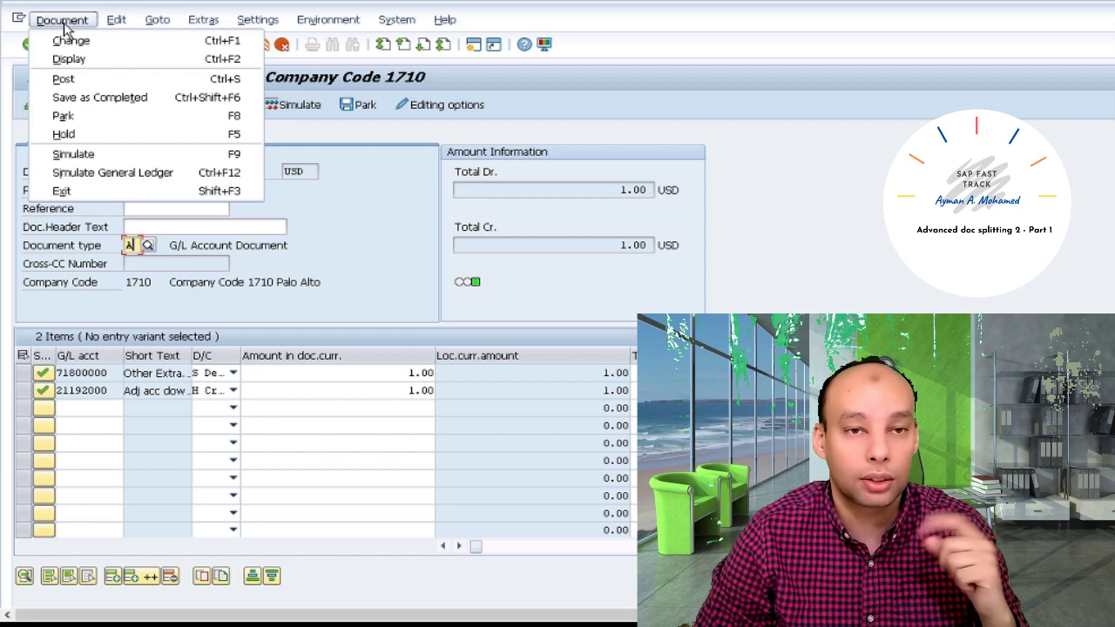
click(113, 173)
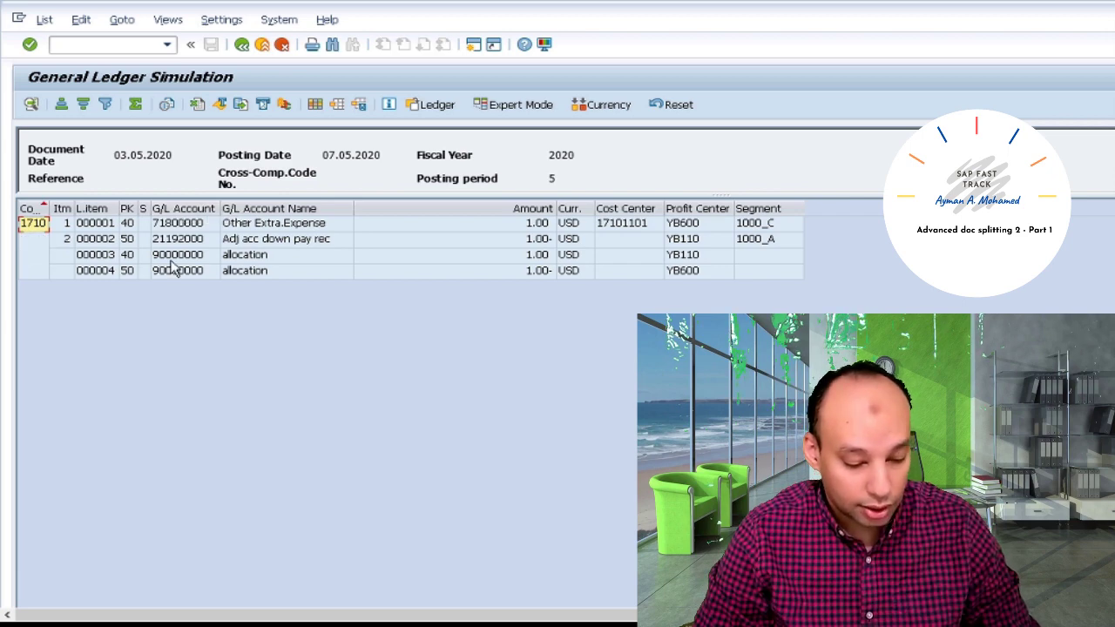
click(173, 260)
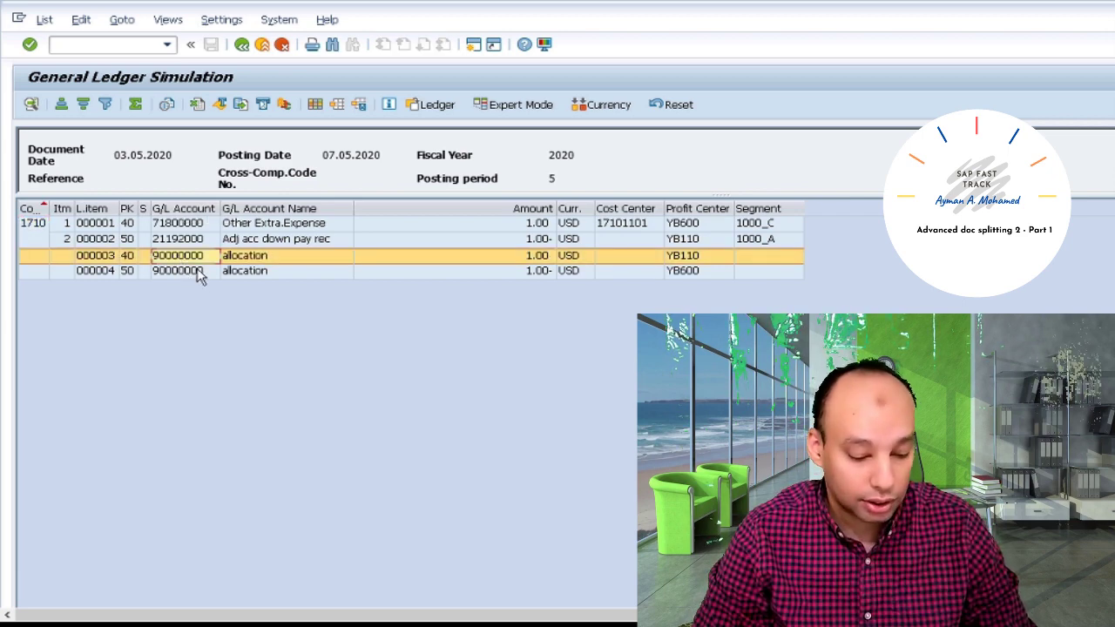
click(201, 271)
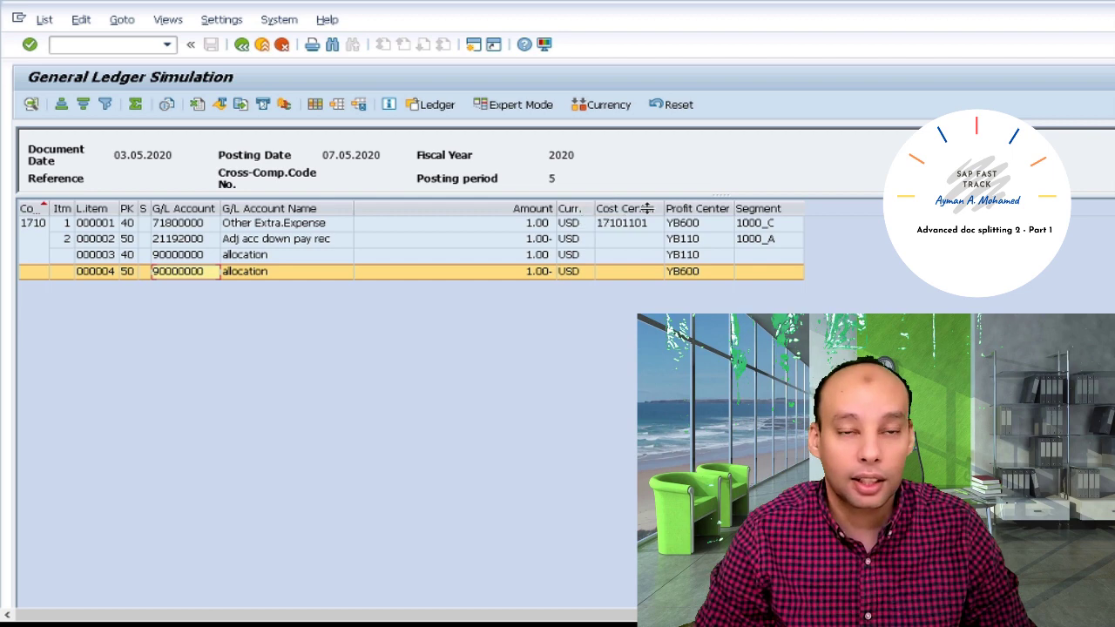
Total the amounts and subtotal by profit center, showing 0.00 for YB110 and YB600.
click(688, 210)
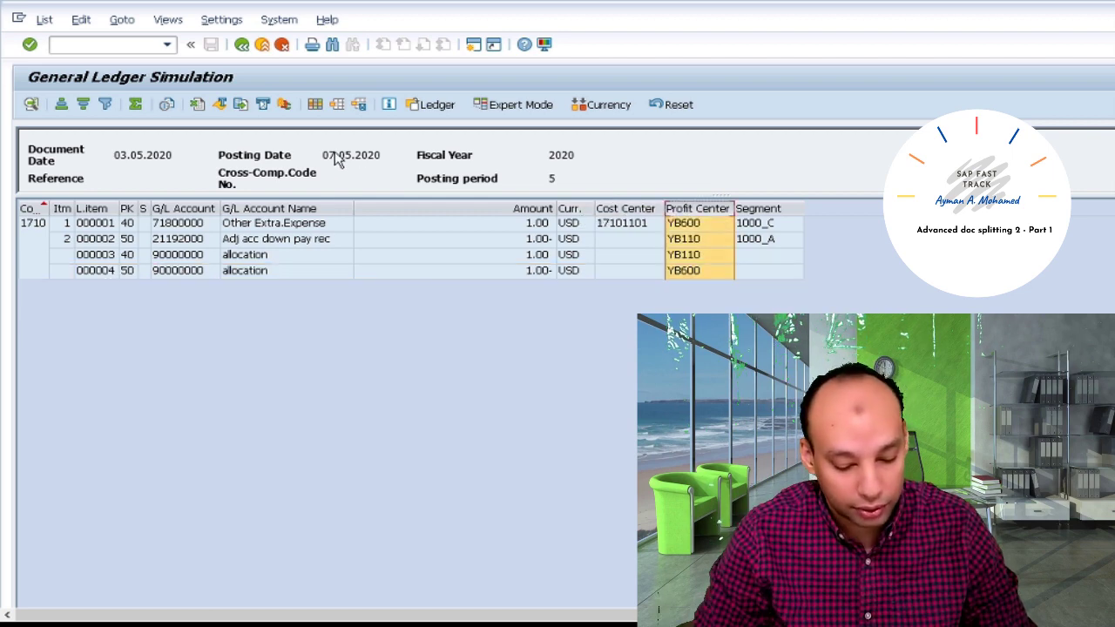
click(416, 209)
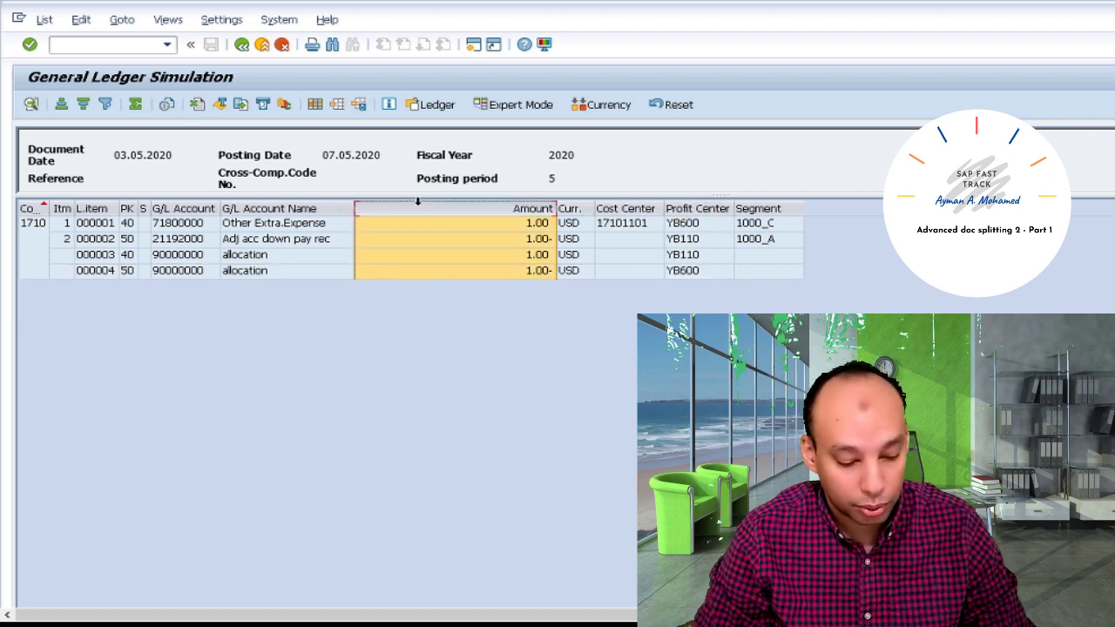
click(135, 104)
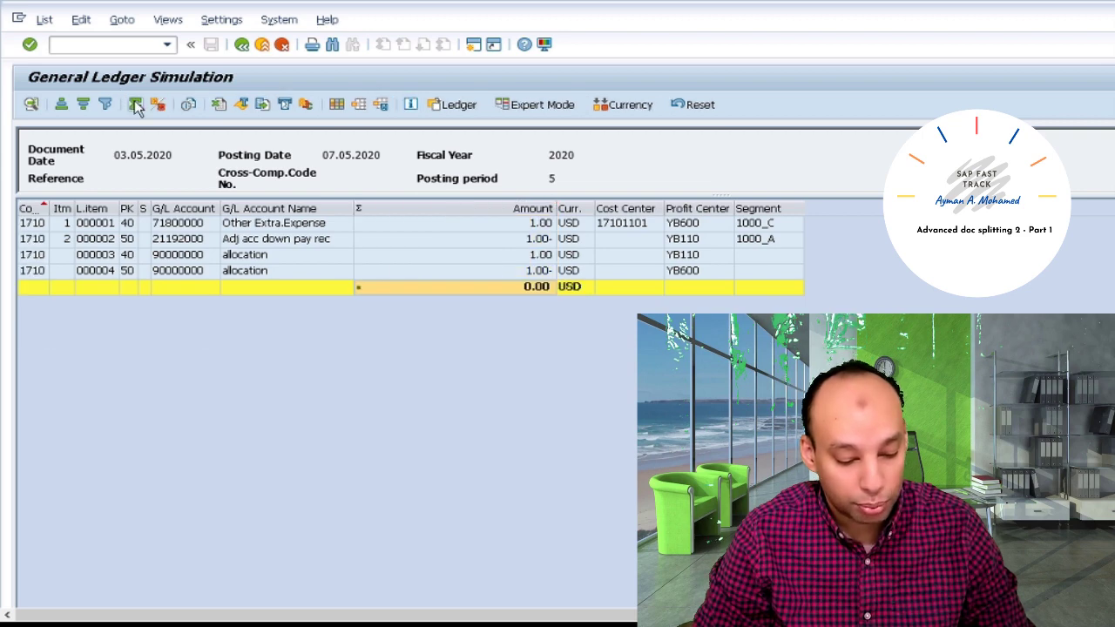
click(680, 208)
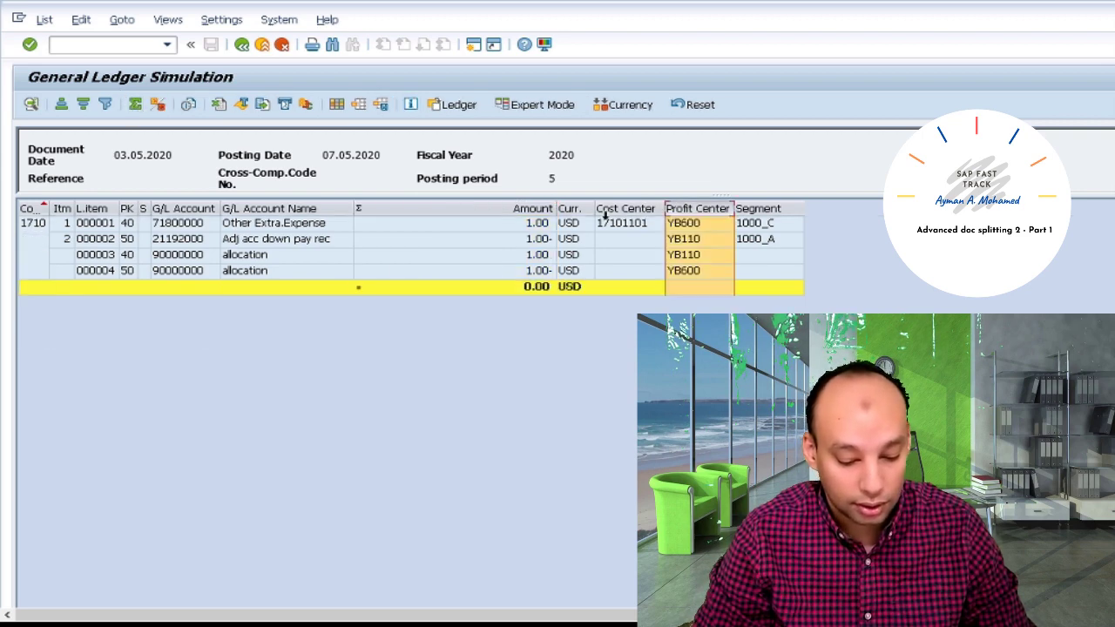
click(157, 105)
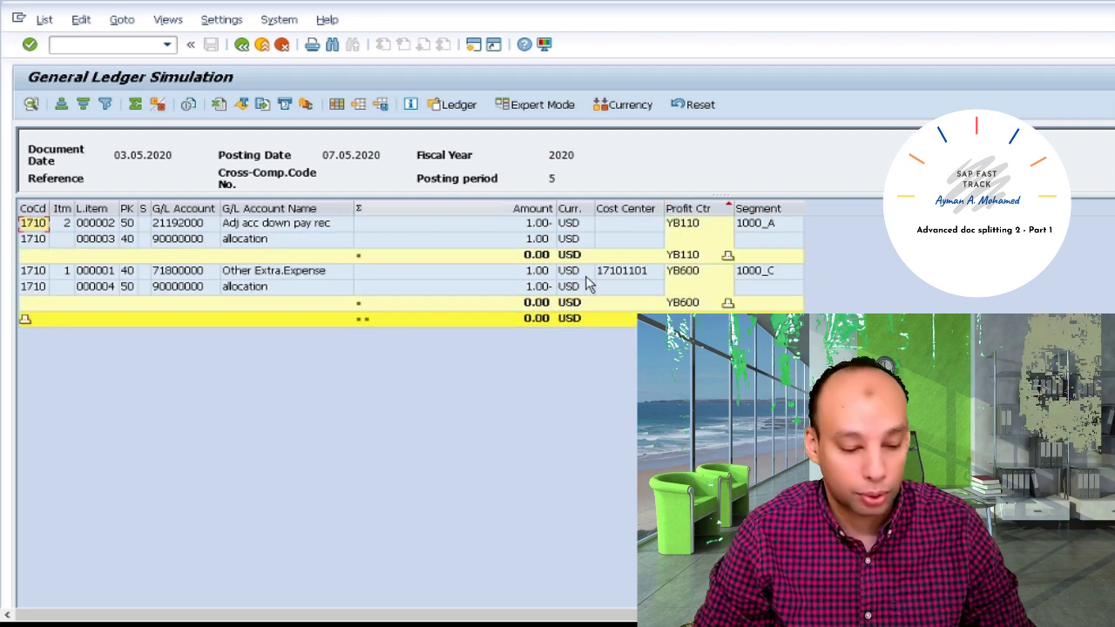
Select allocation lines 000004 and 000003 and save the list layout as default AAAL.
click(195, 288)
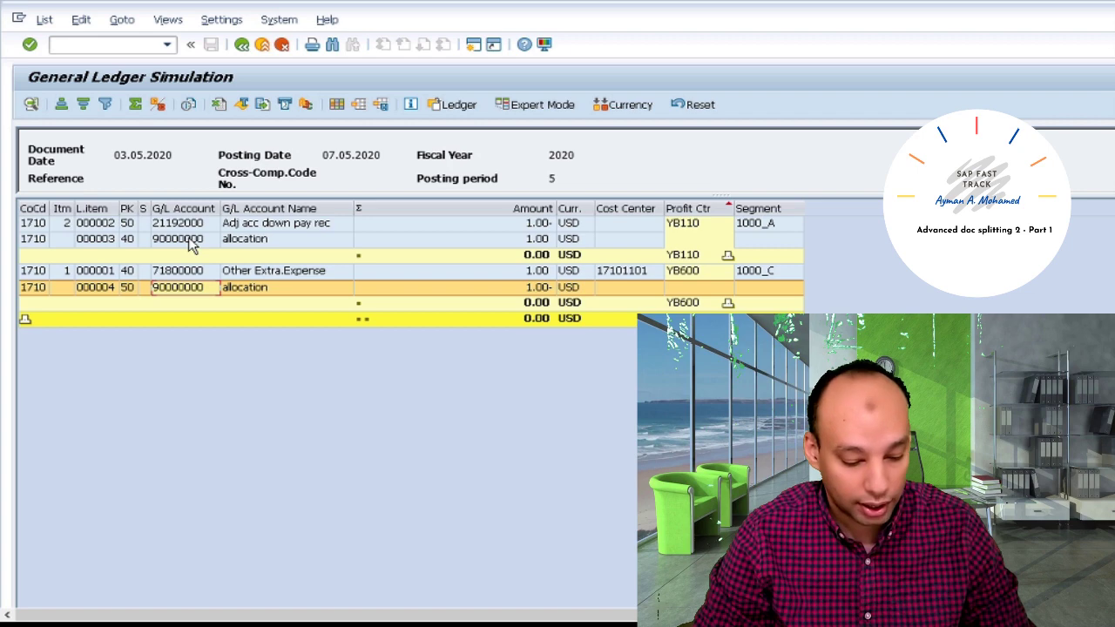
click(189, 243)
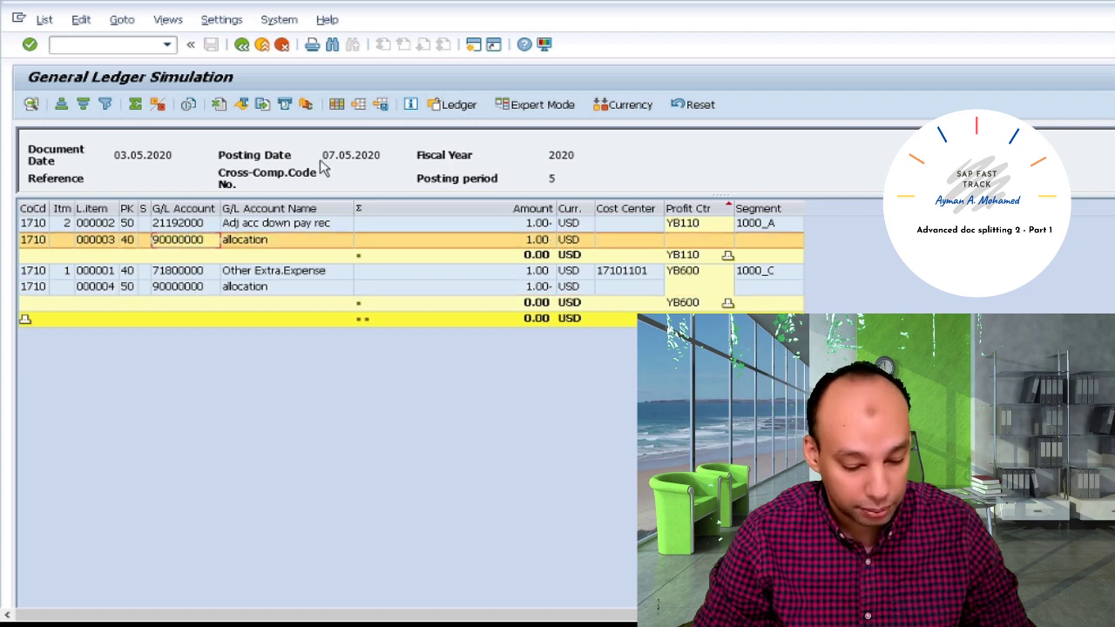
click(384, 108)
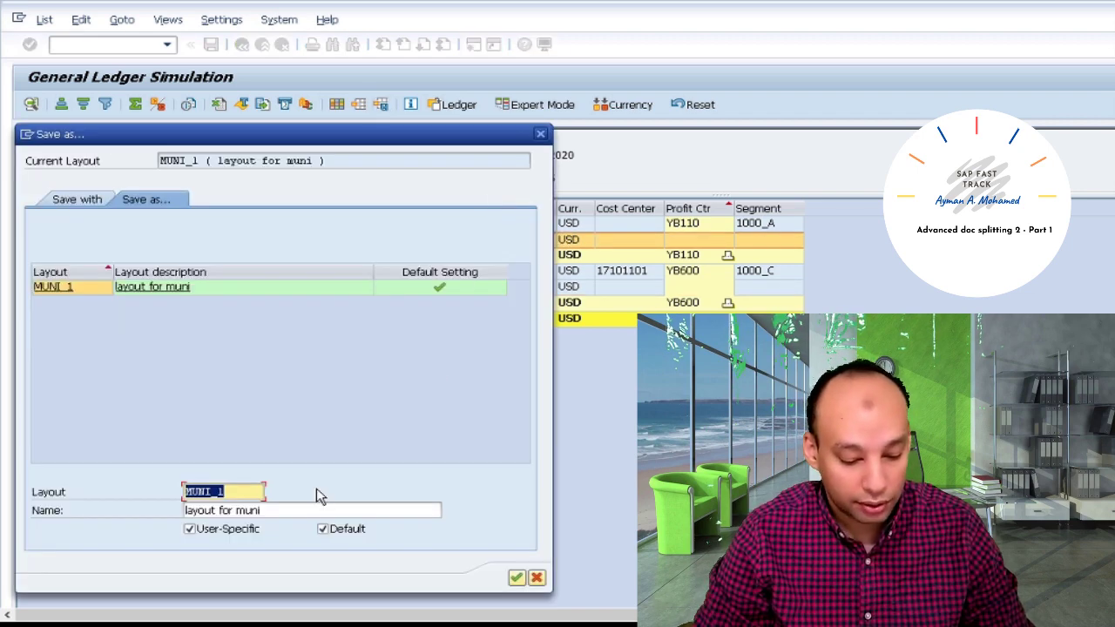
text(AAA)
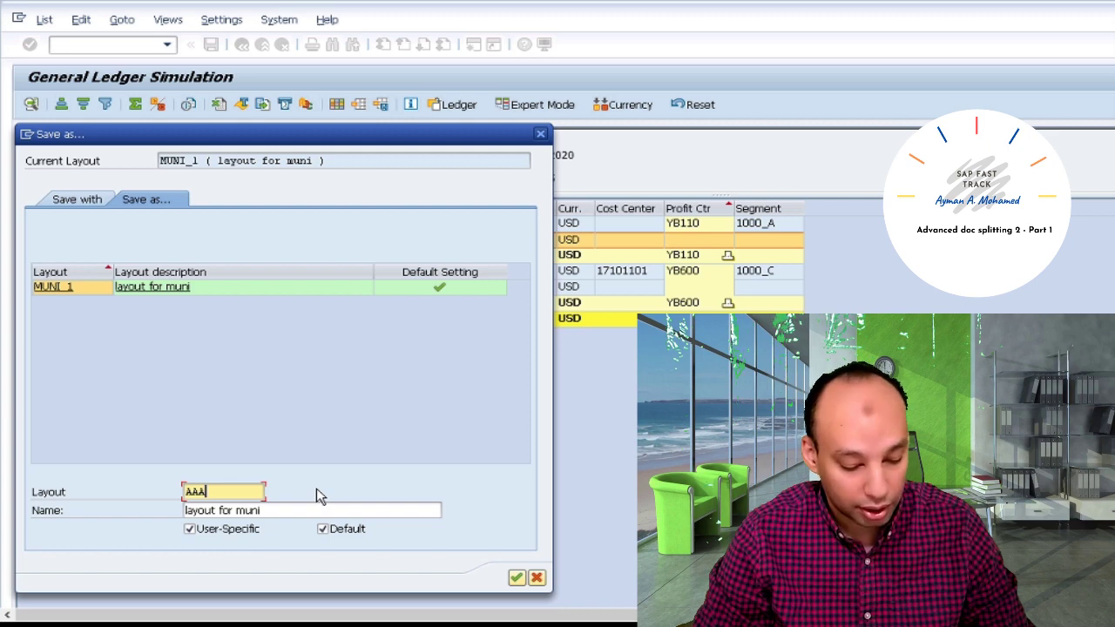
text(L)
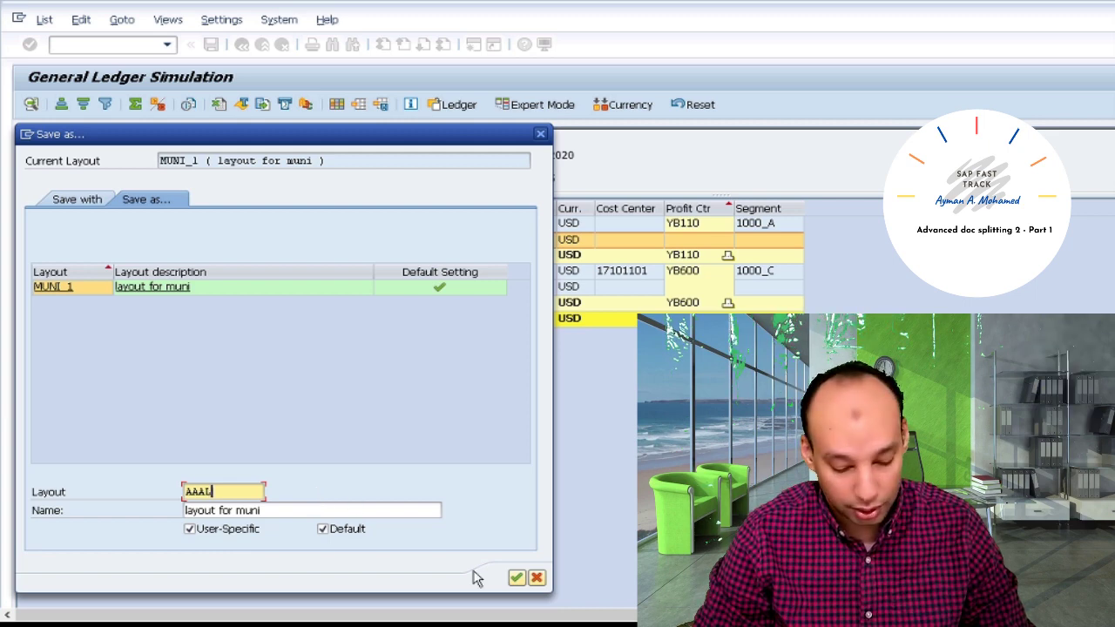
click(517, 579)
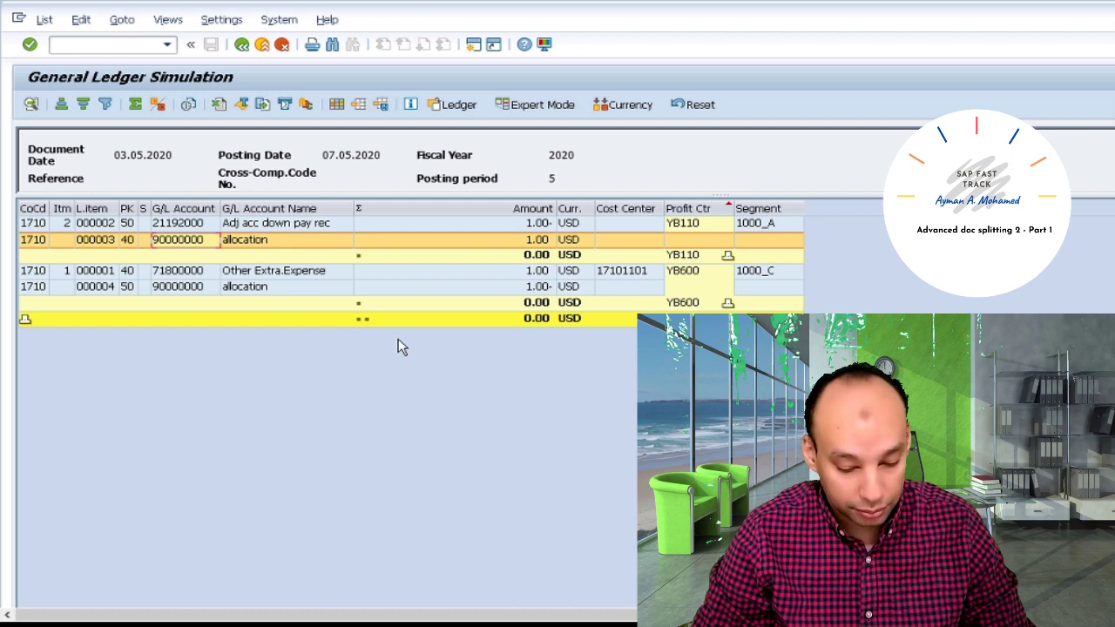
Return to document entry and set the document type back to SA.
click(241, 45)
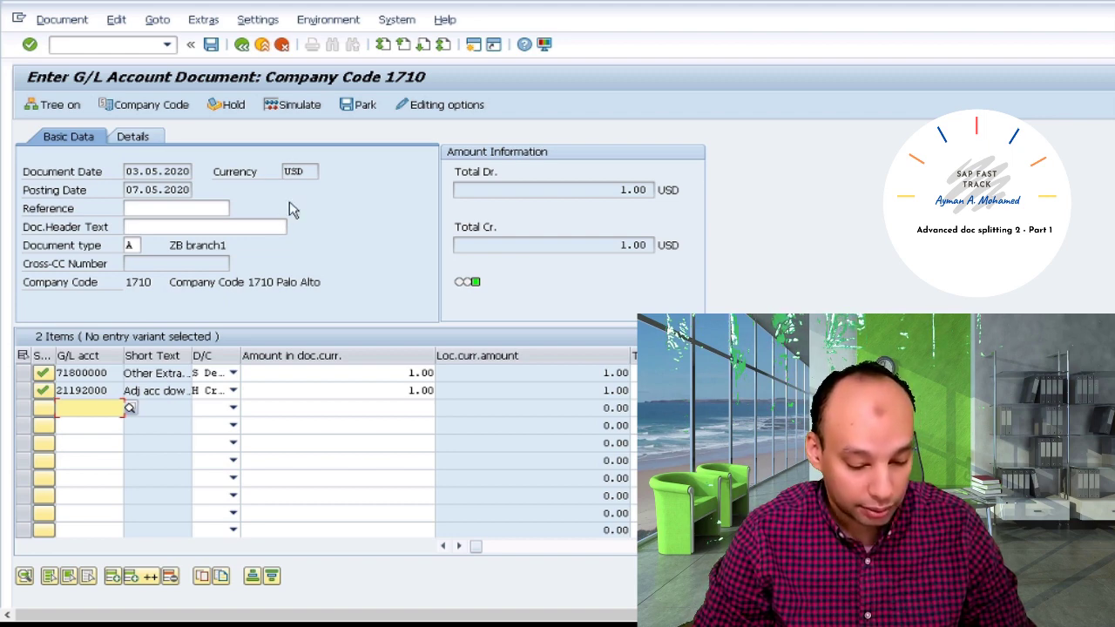
click(140, 245)
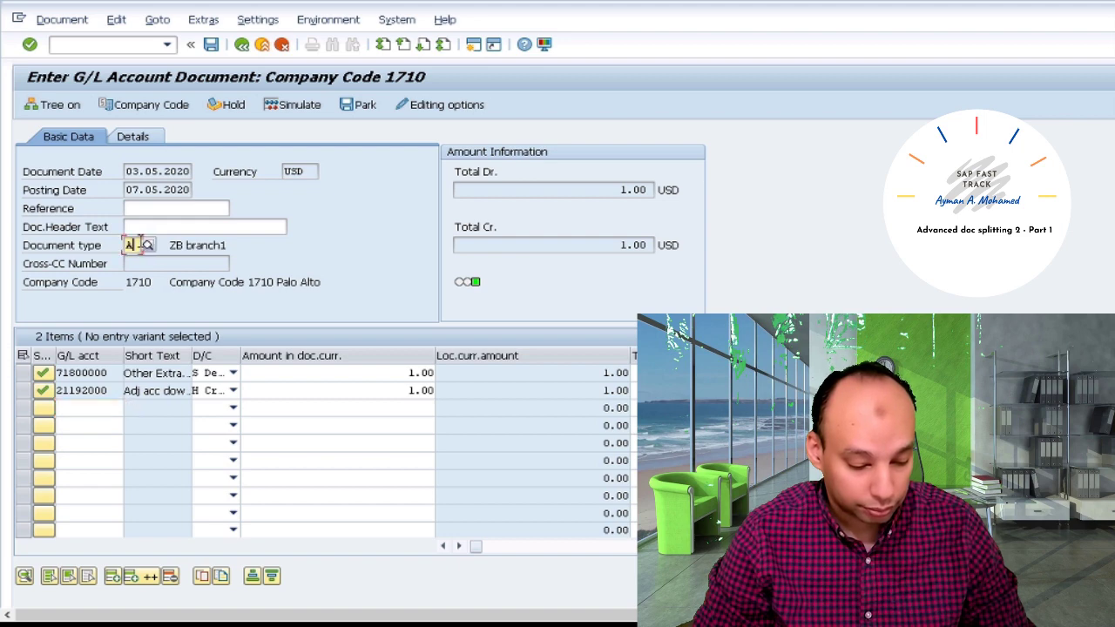
key(Return)
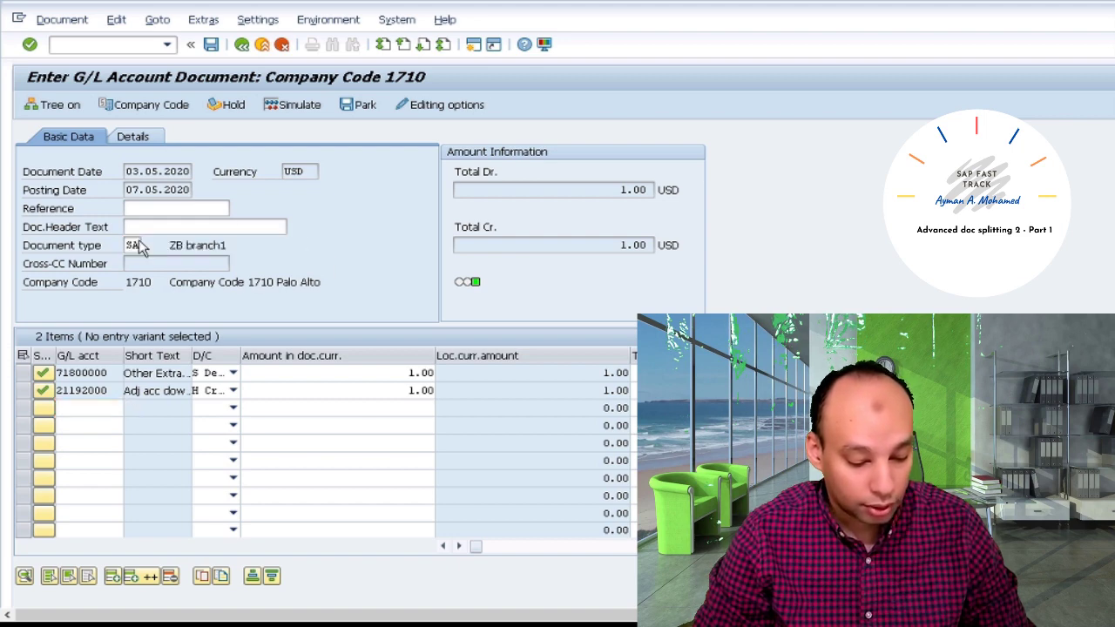
key(Return)
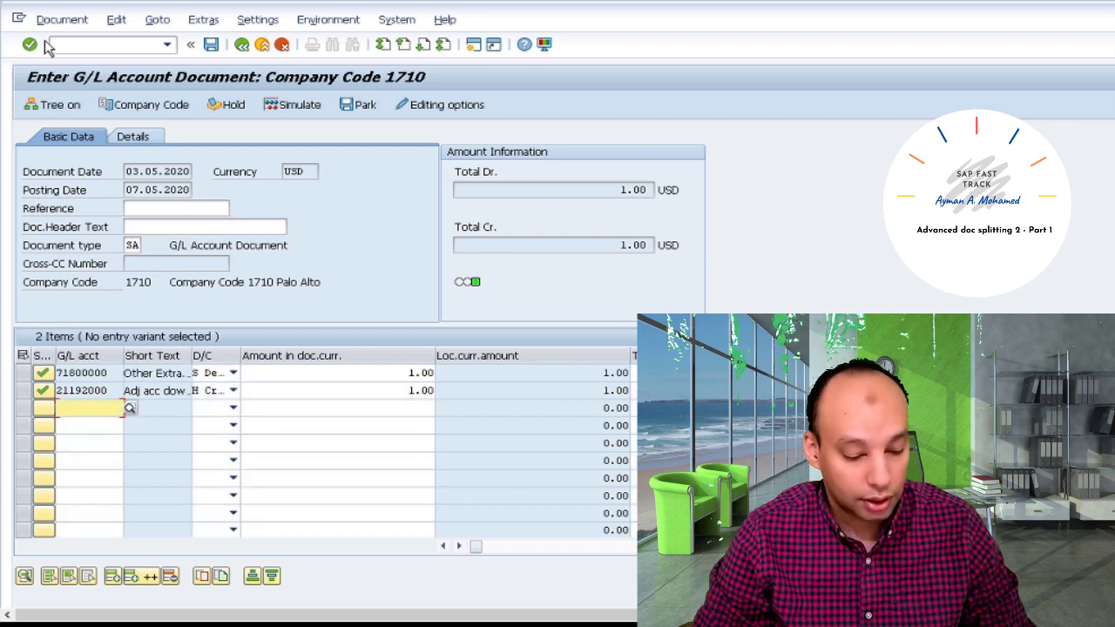
Re-simulate the ledger, select 29500100 clearing lines 000004 and 000003, and enter /nSPRO.
click(63, 19)
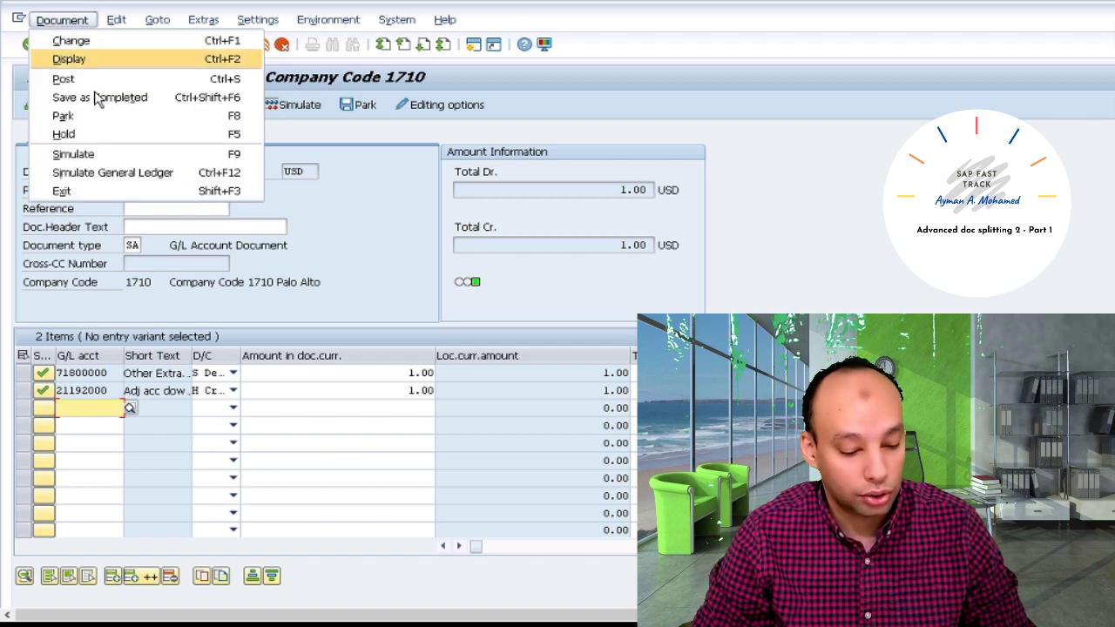
click(118, 174)
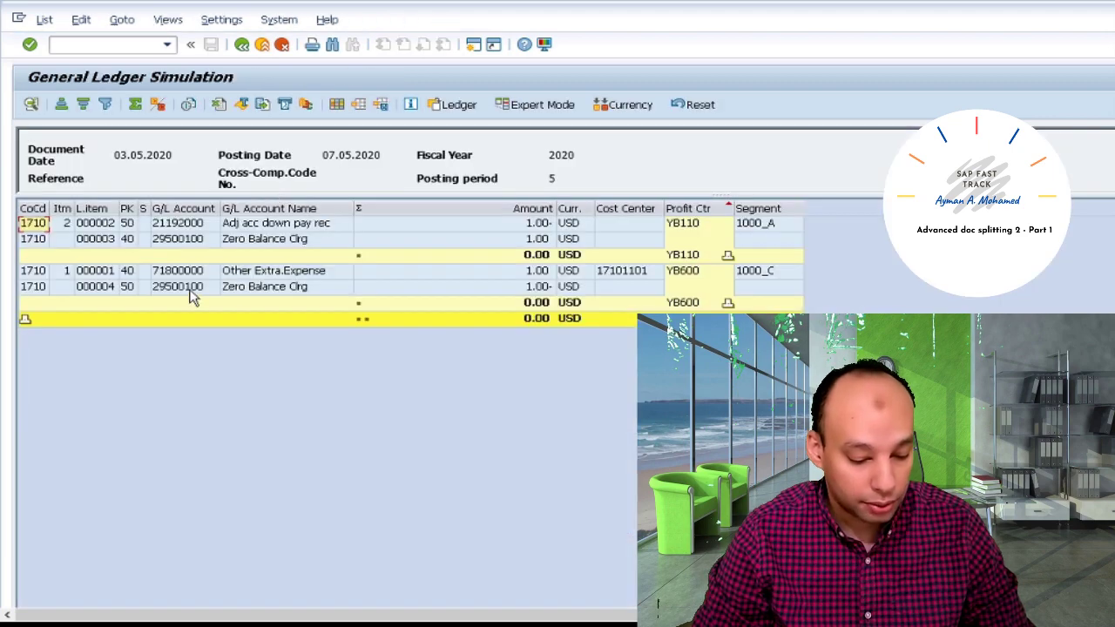
click(191, 290)
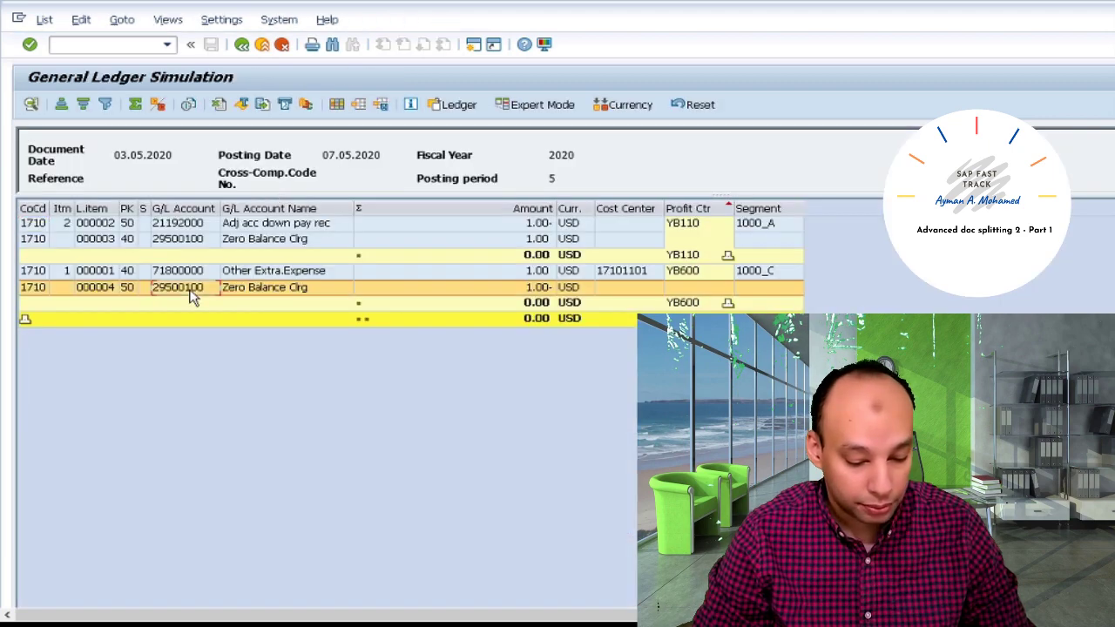
click(185, 241)
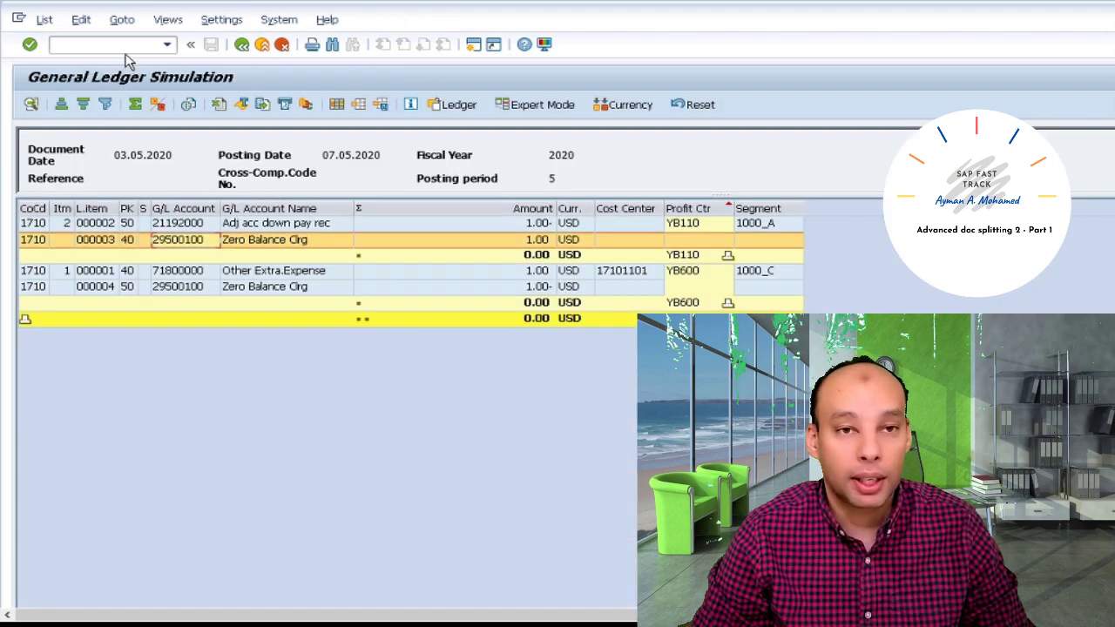
text(/)
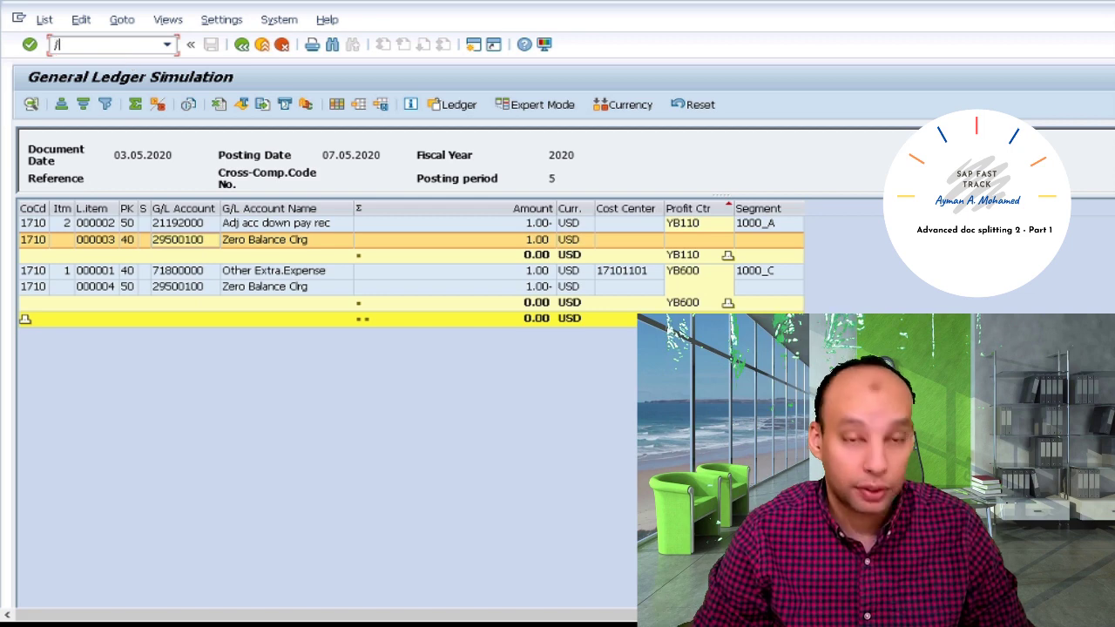
text(nSpro)
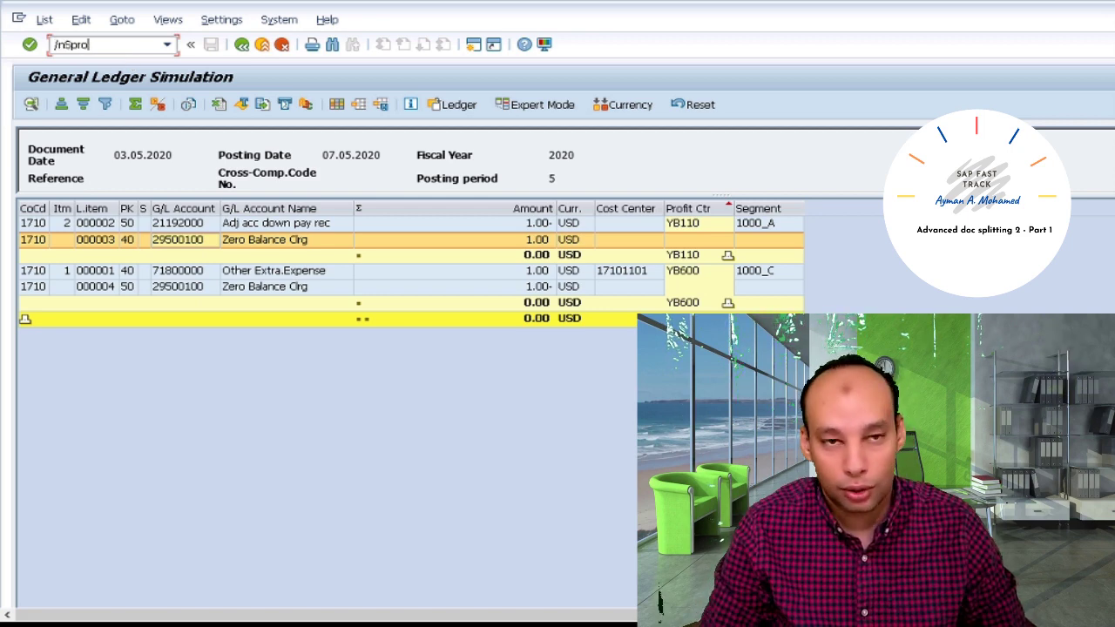
Open Define Zero-Balance Clearing Account under Financial Accounting > General Ledger Accounting > Business Transactions > Document Splitting.
key(Return)
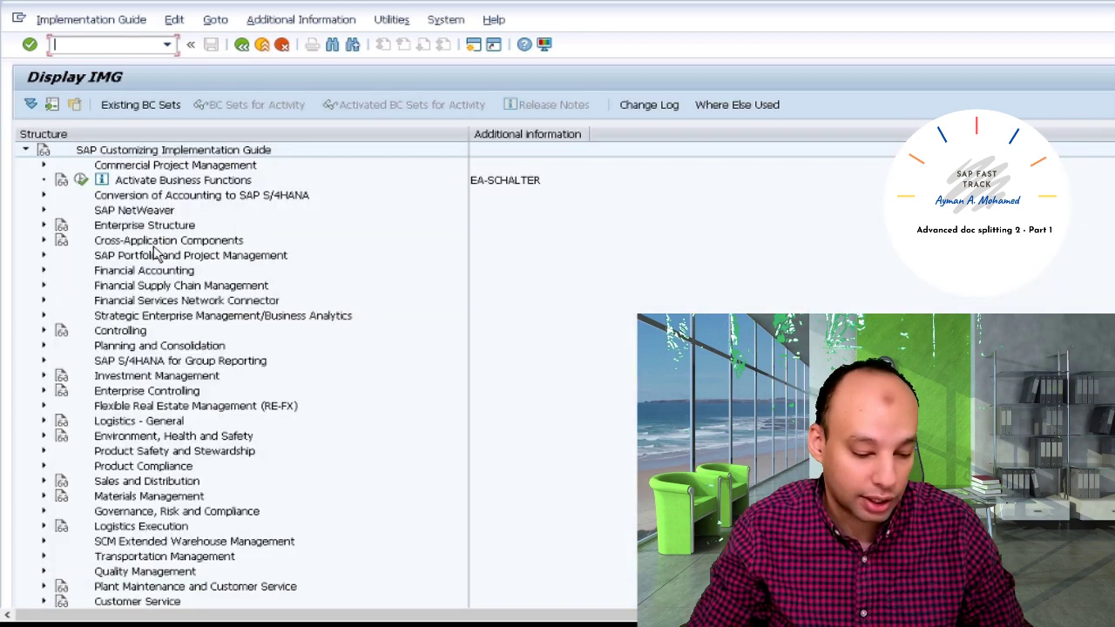
double_click(155, 270)
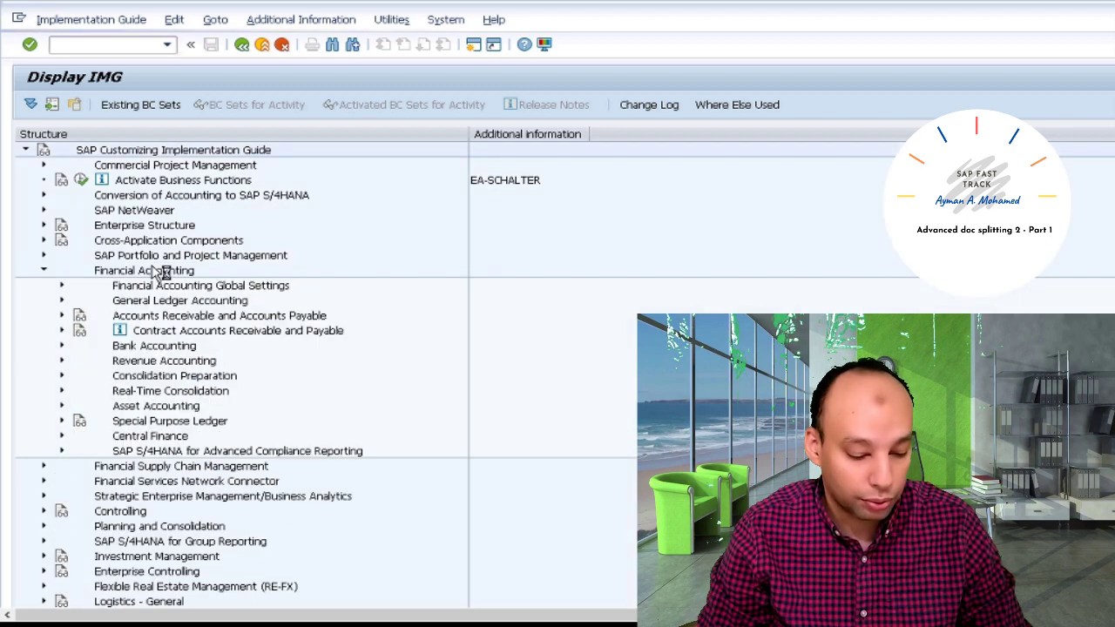
key(Down)
key(Down)
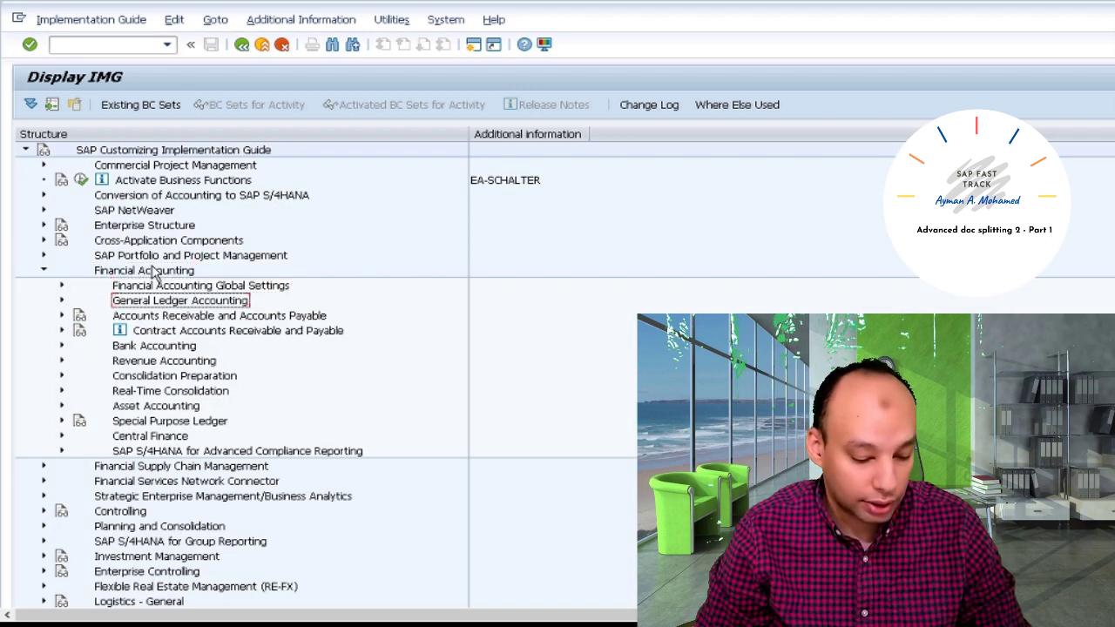
key(Right)
key(Down)
key(Down)
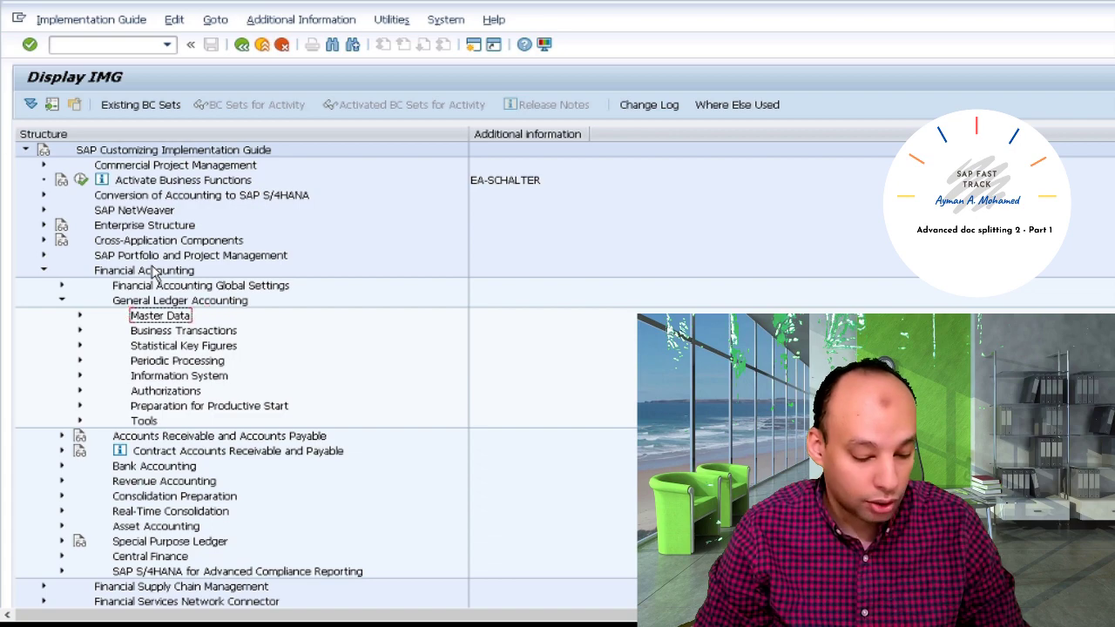
key(Right)
key(Down)
key(Down)
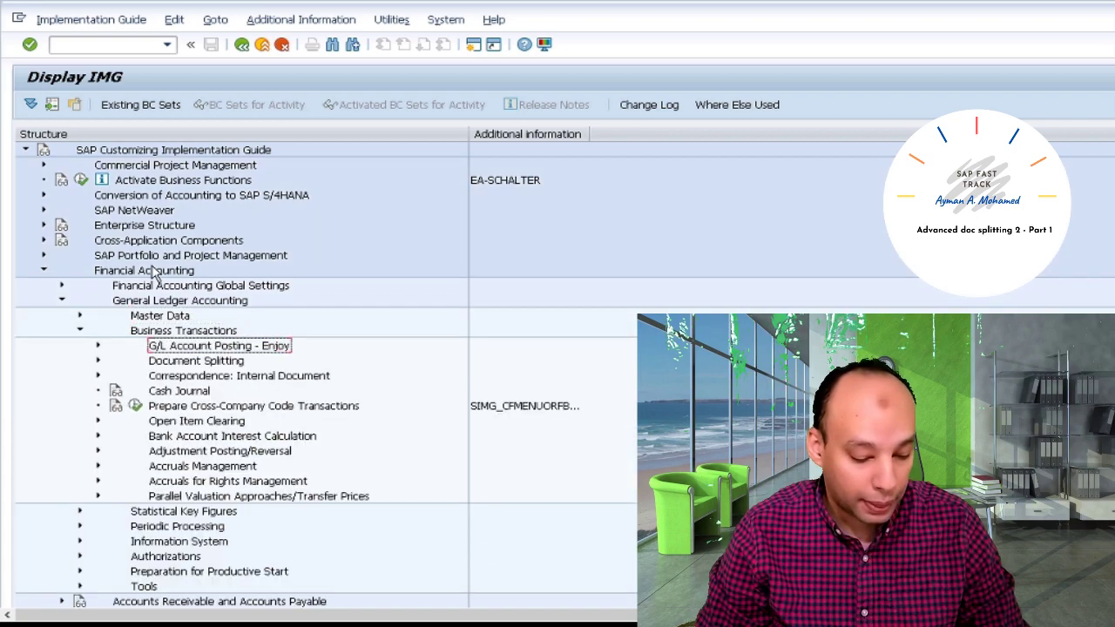
key(Right)
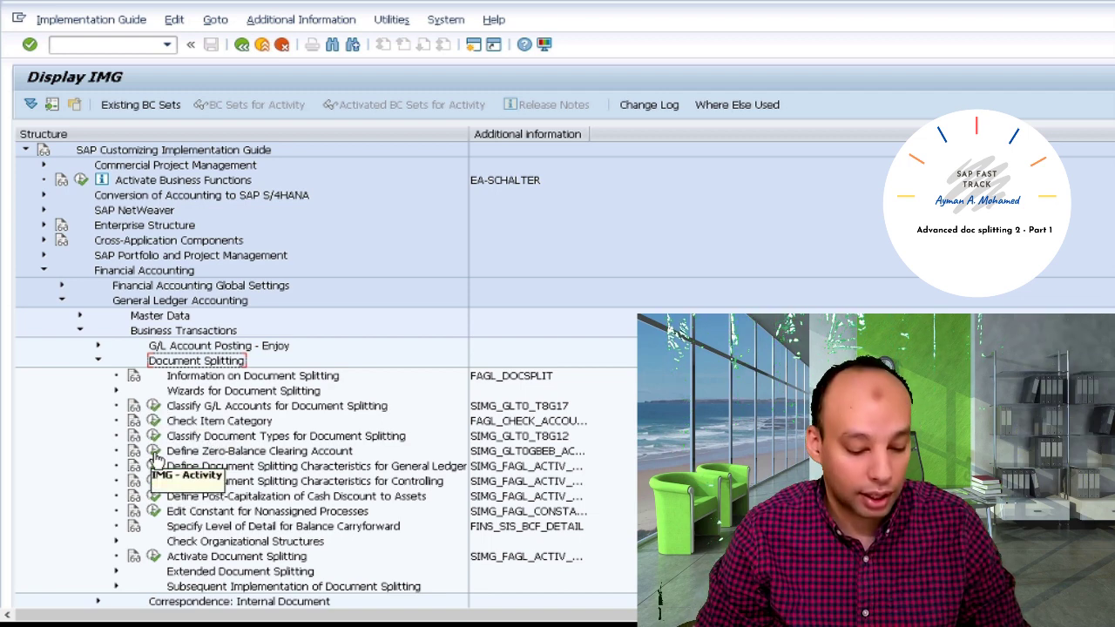
click(154, 452)
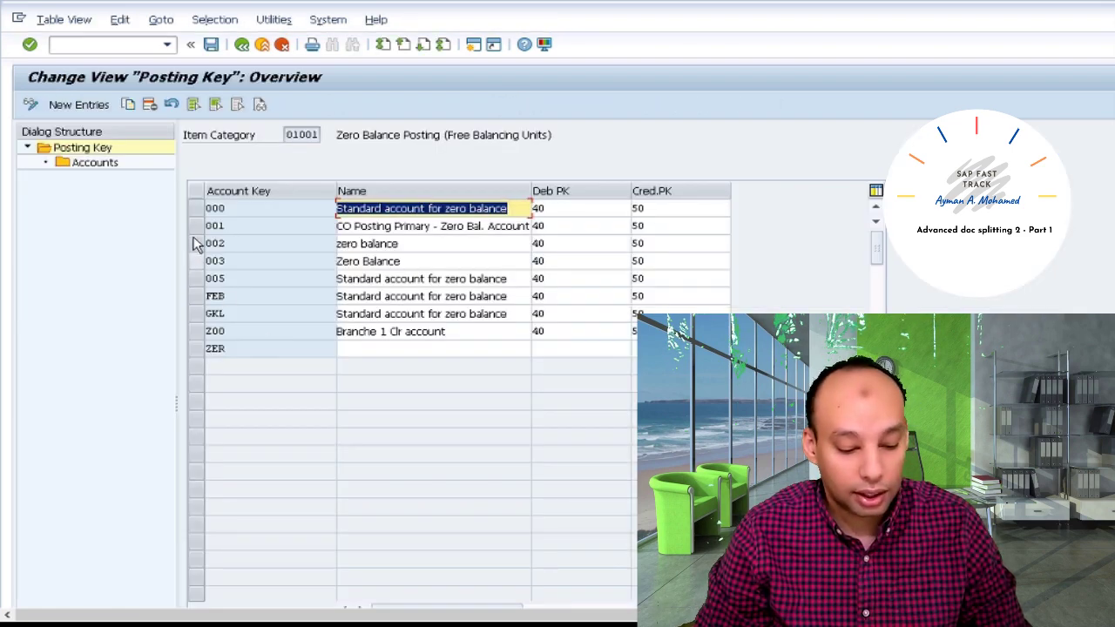
Show the accounts for key 000 under chart YCOA, confirming account 29500100.
click(195, 209)
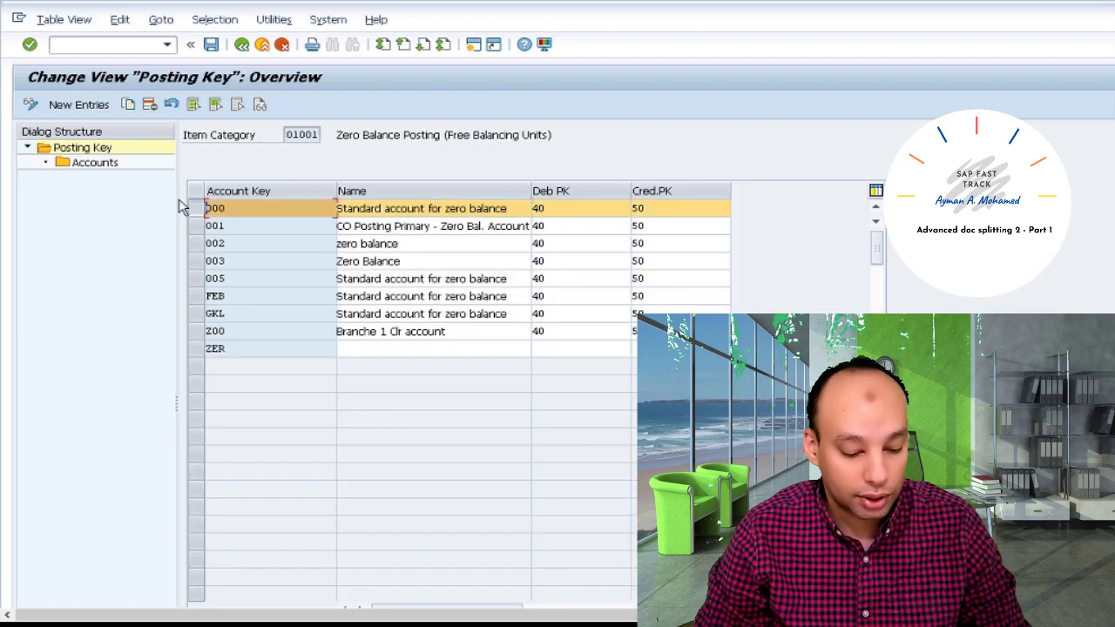
double_click(86, 163)
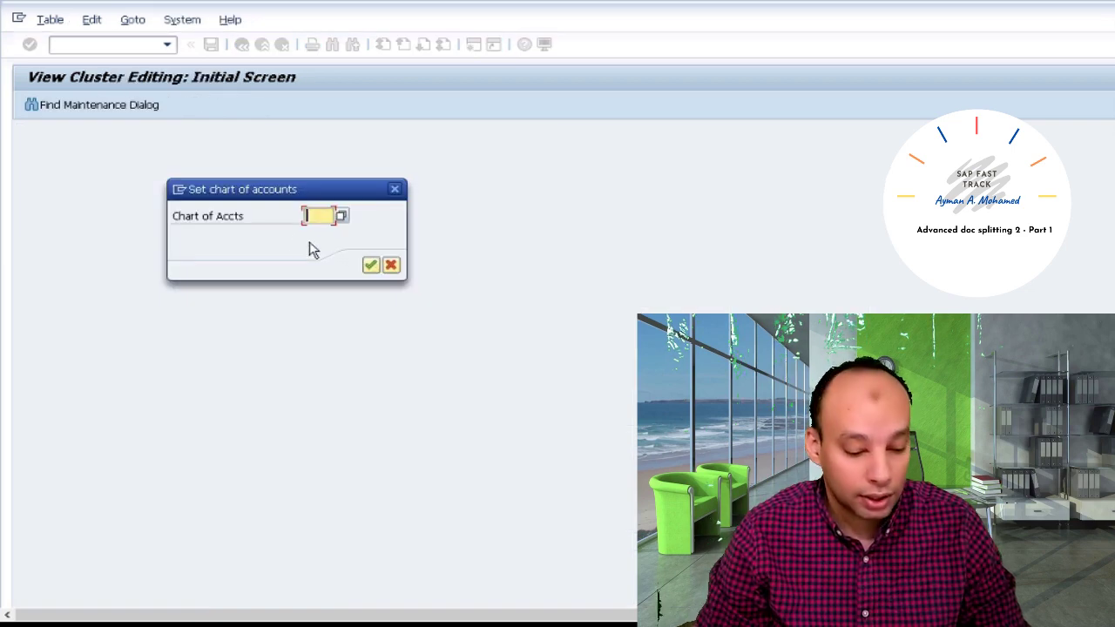
text(y)
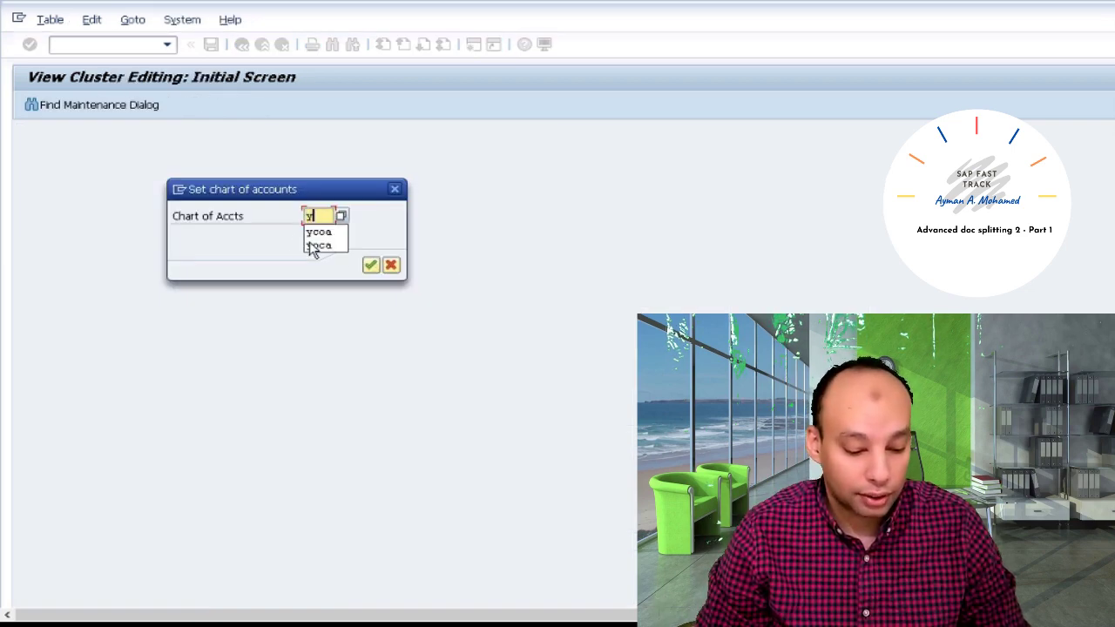
click(316, 246)
key(Return)
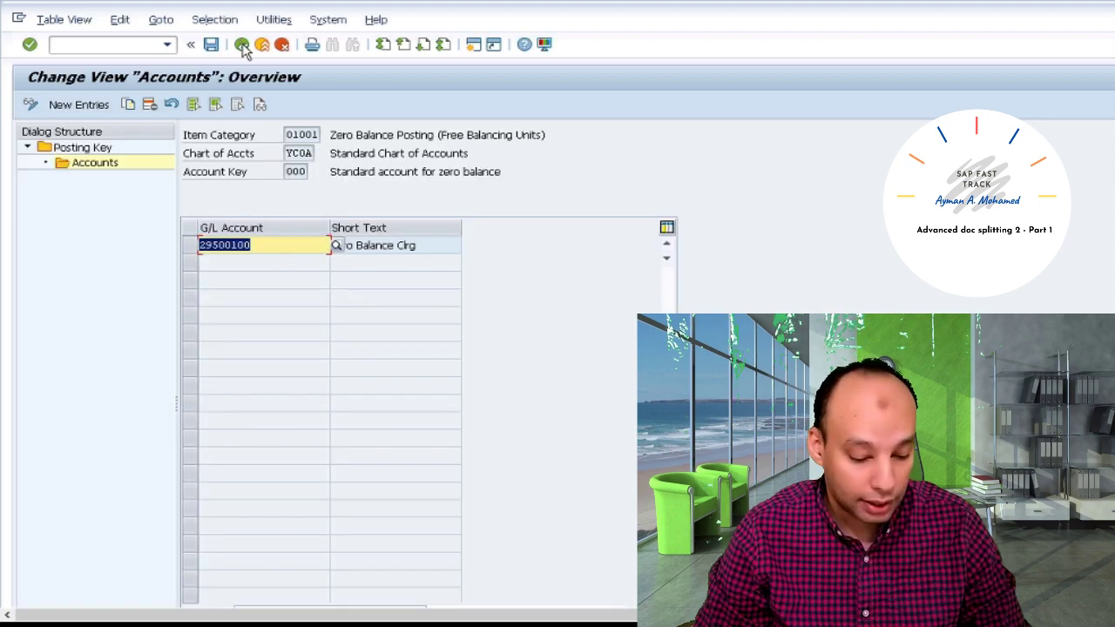
Check that key Z00 maps to account 90000000, then return to the IMG tree.
click(242, 46)
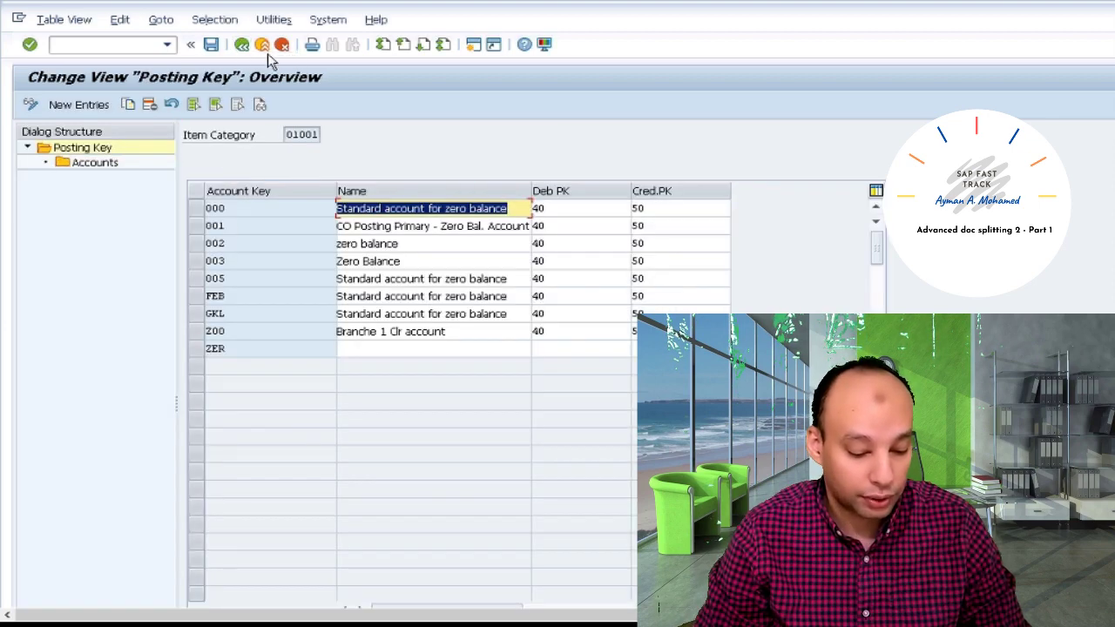
click(197, 336)
click(103, 165)
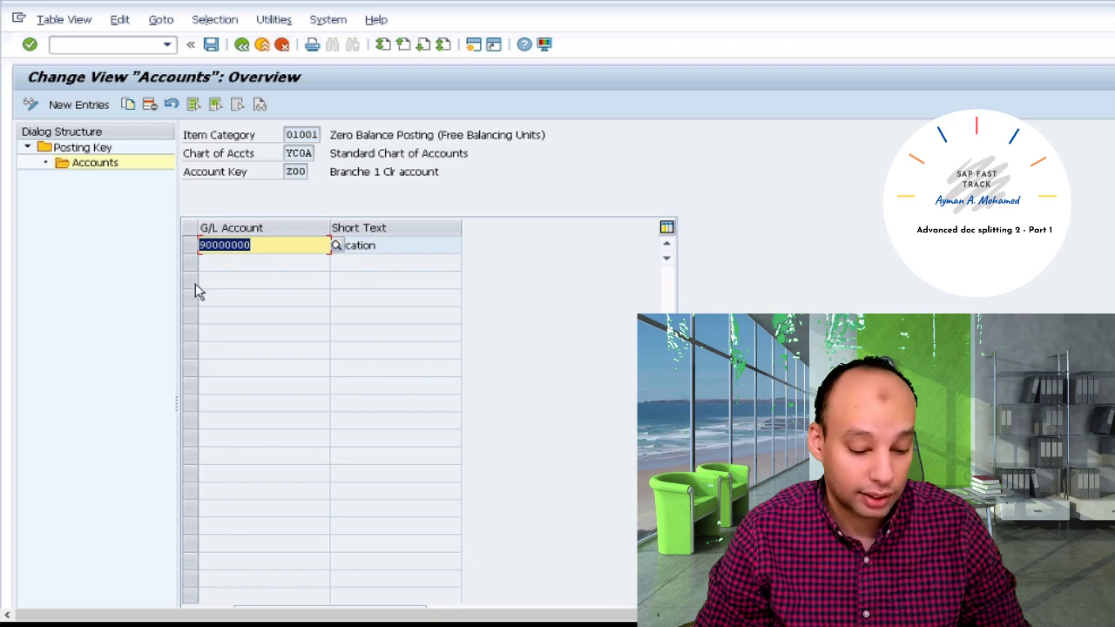
click(242, 46)
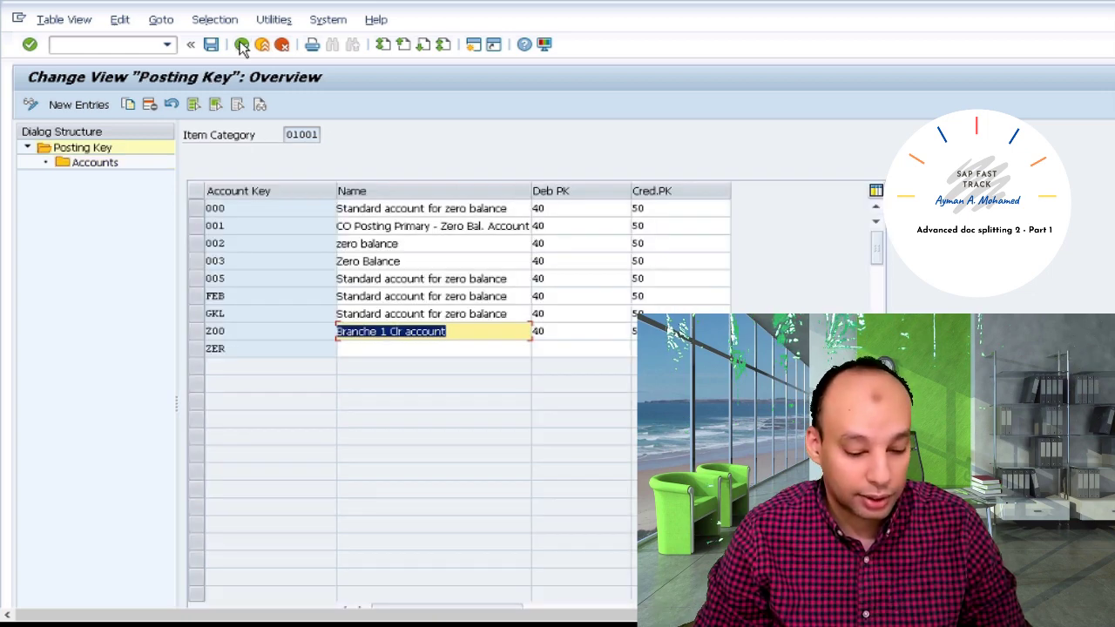
click(241, 45)
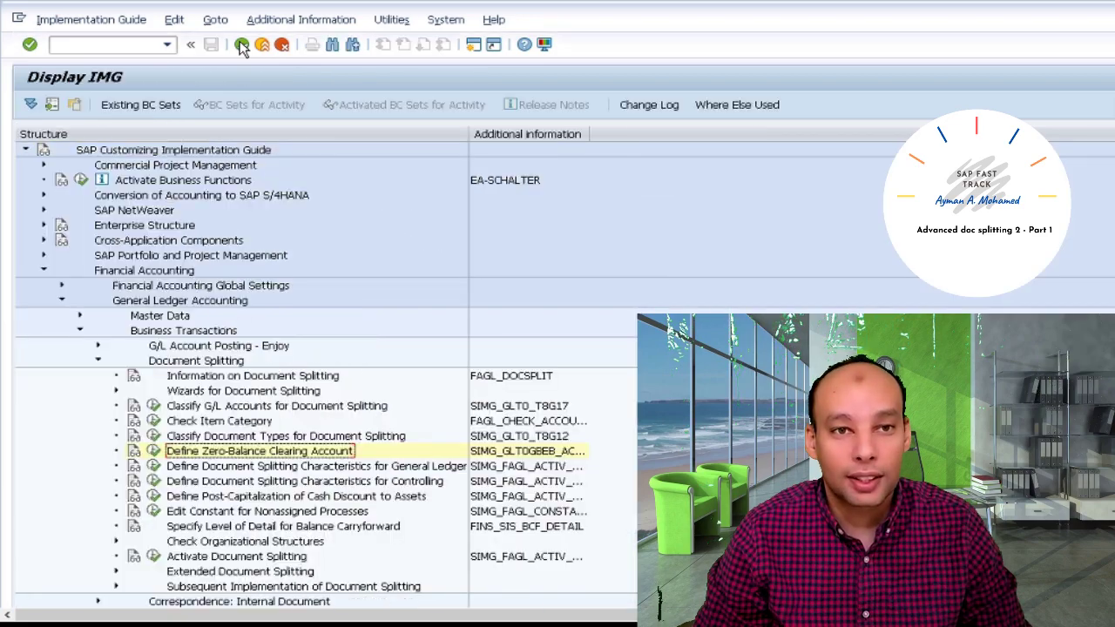